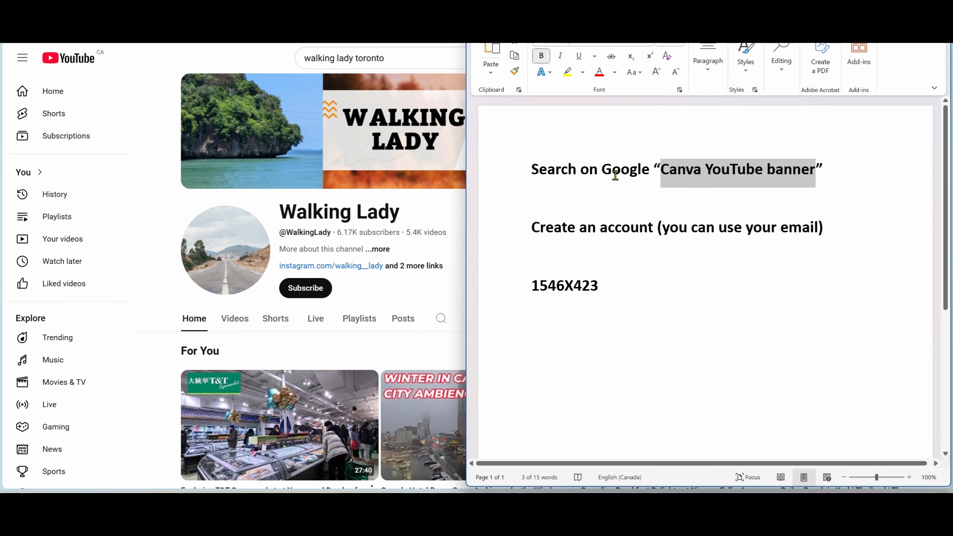
Clear the highlight on the search phrase in the Word banner notes.
left_click(533, 228)
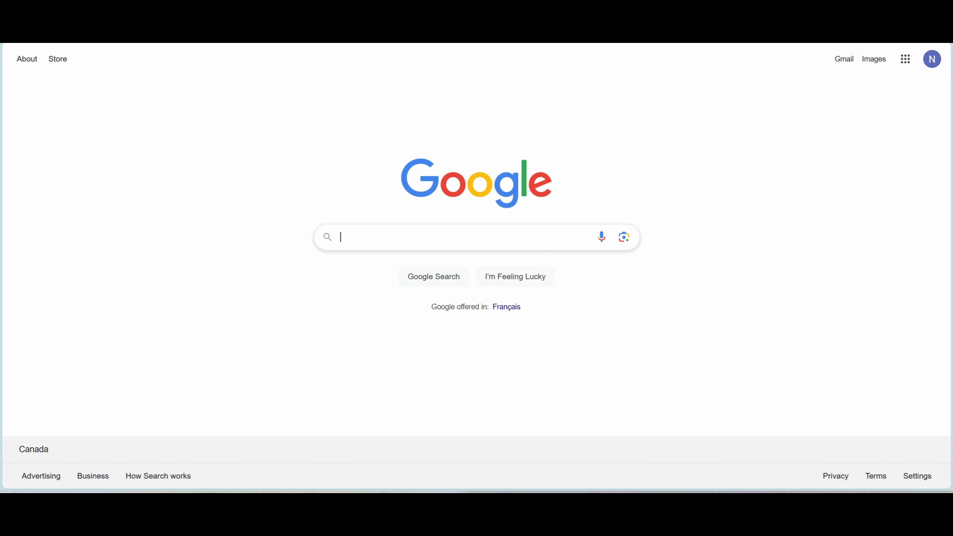
Copy 'Canva YouTube banner' from the Word notes and run it as a Google search.
key("alt+Tab")
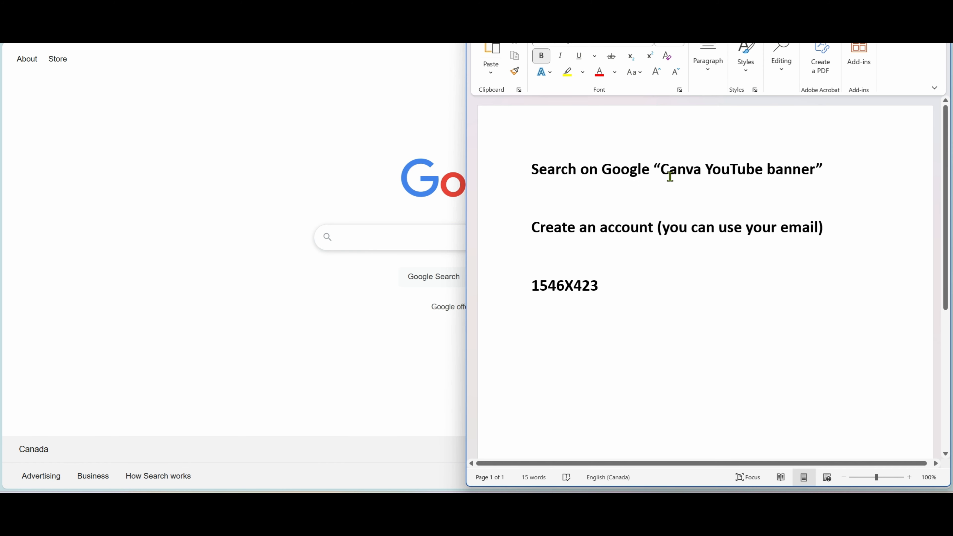
left_click_drag(660, 171, 812, 181)
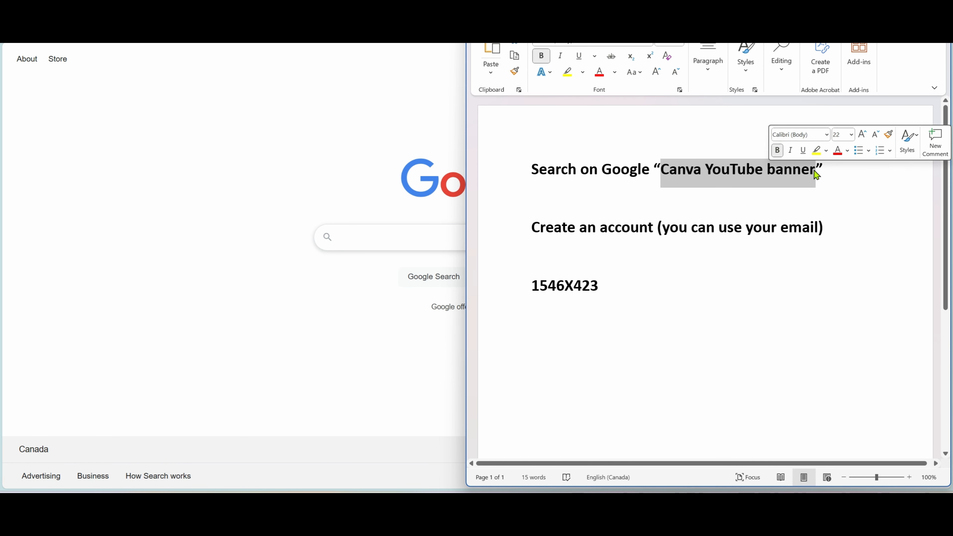
key("ctrl+c")
left_click(366, 235)
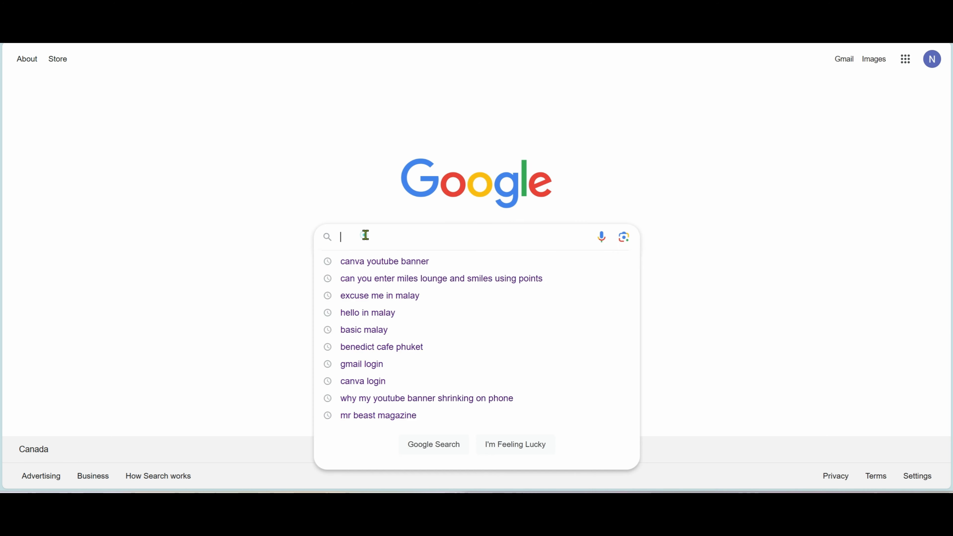
key("ctrl+v")
left_click(758, 221)
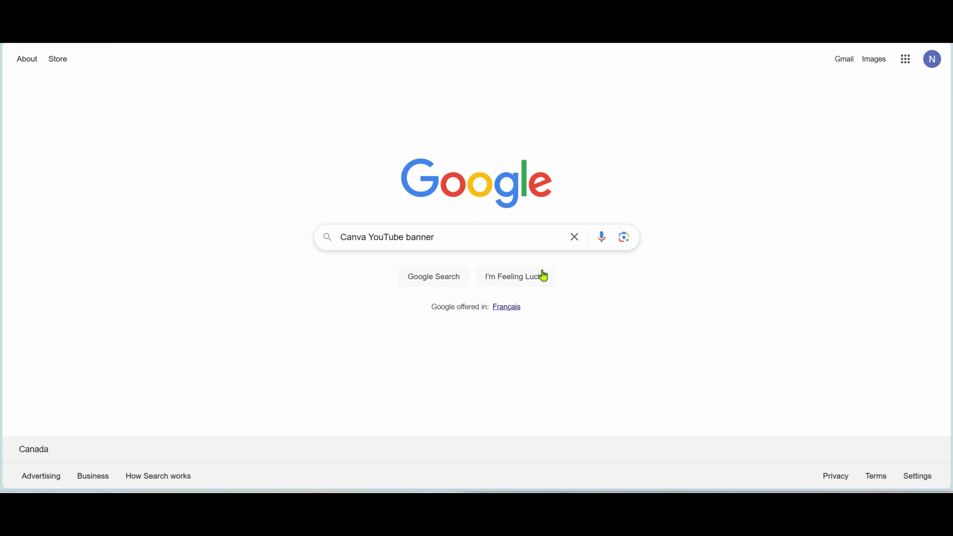
left_click(454, 241)
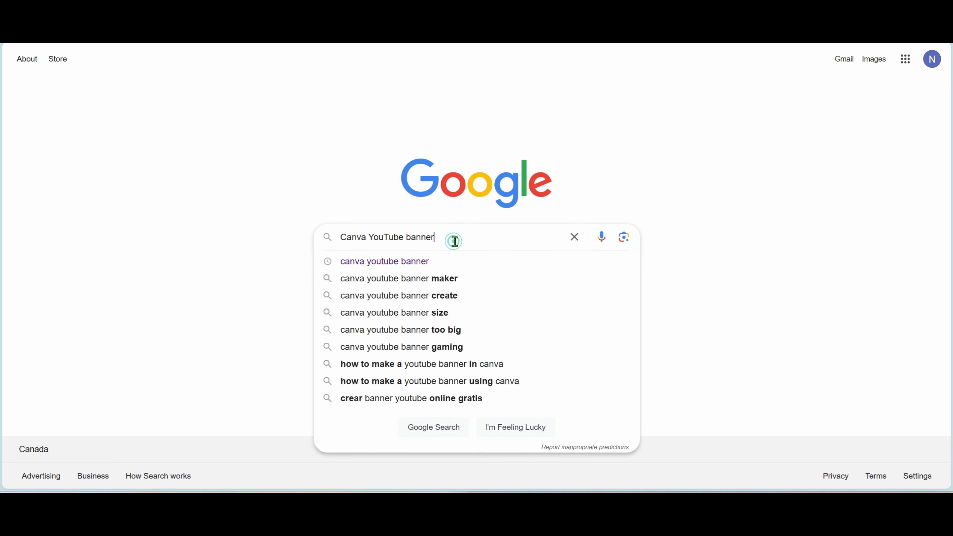
key("Return")
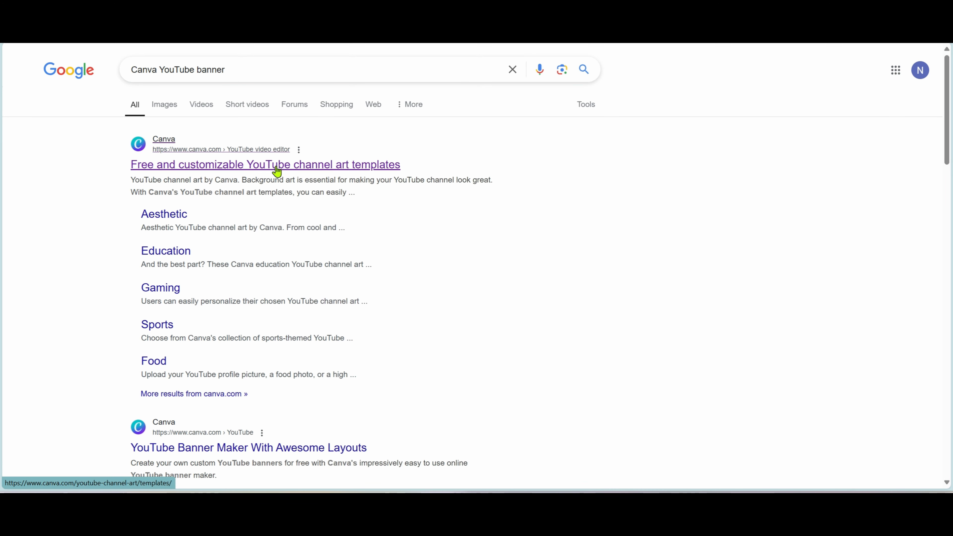
Search Canva templates for 'minimal youtube travel banner' and preview the Travel Vlog template.
left_click(222, 169)
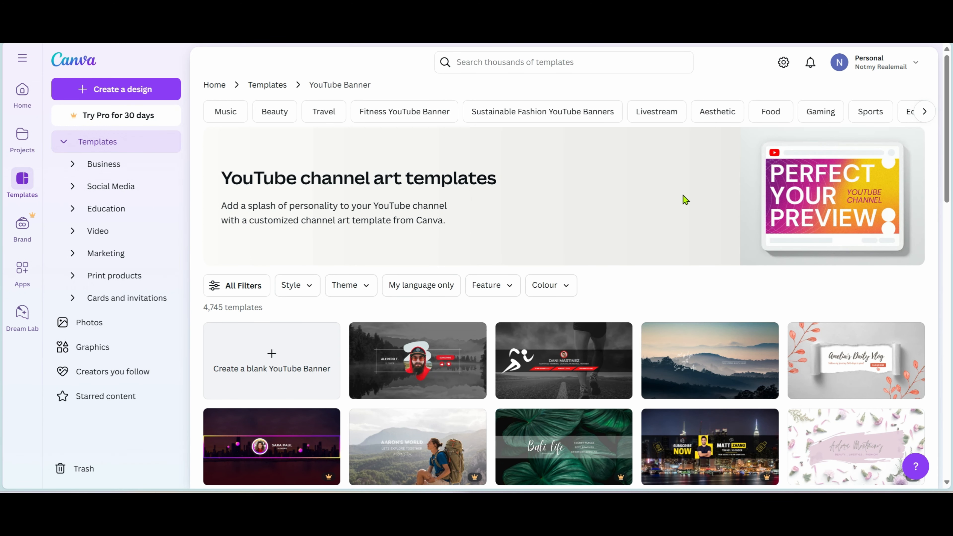
left_click(510, 60)
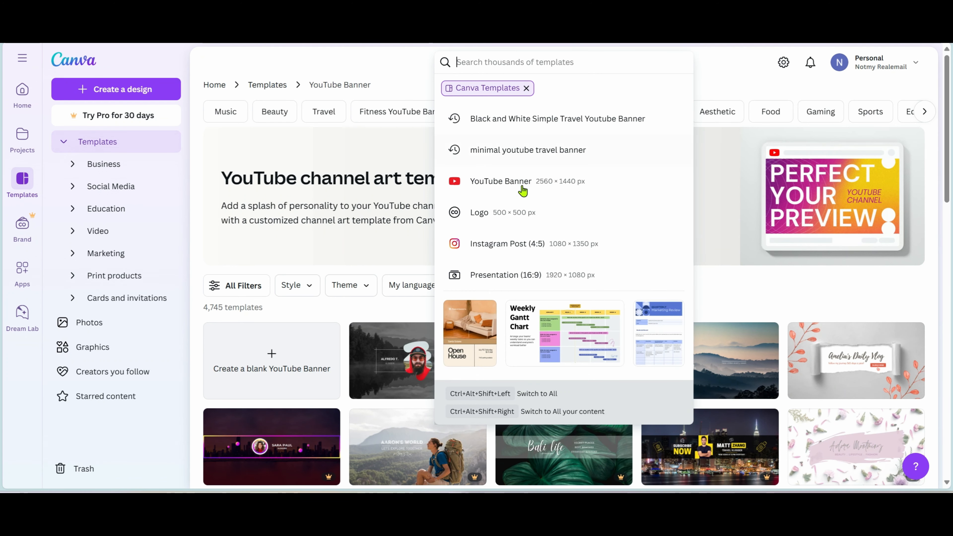
left_click(526, 149)
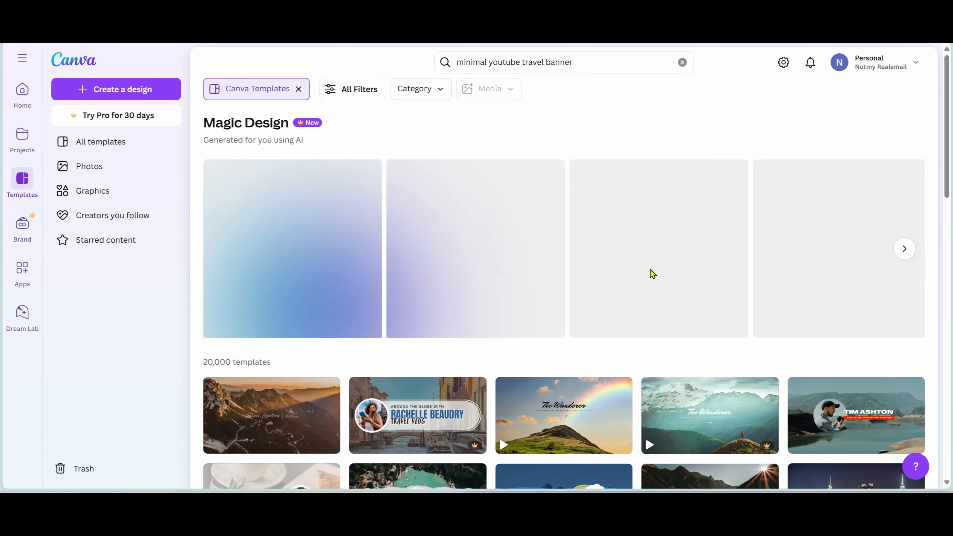
scroll(786, 481, "down", 4)
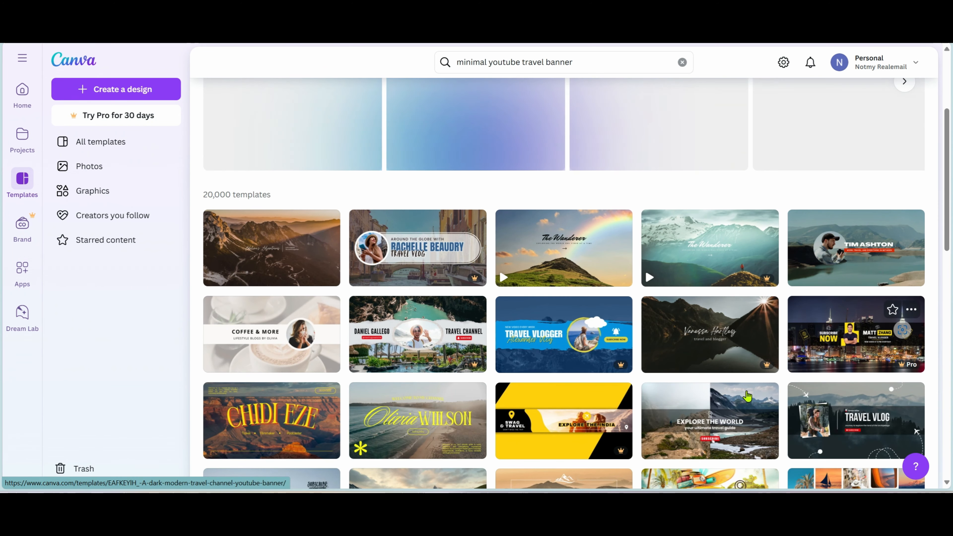
scroll(829, 356, "down", 3)
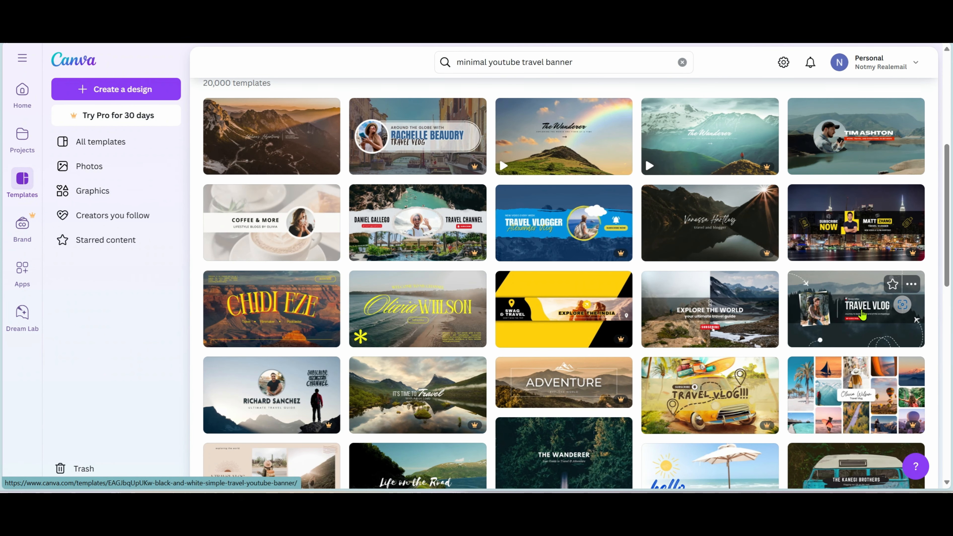
scroll(683, 240, "up", 2)
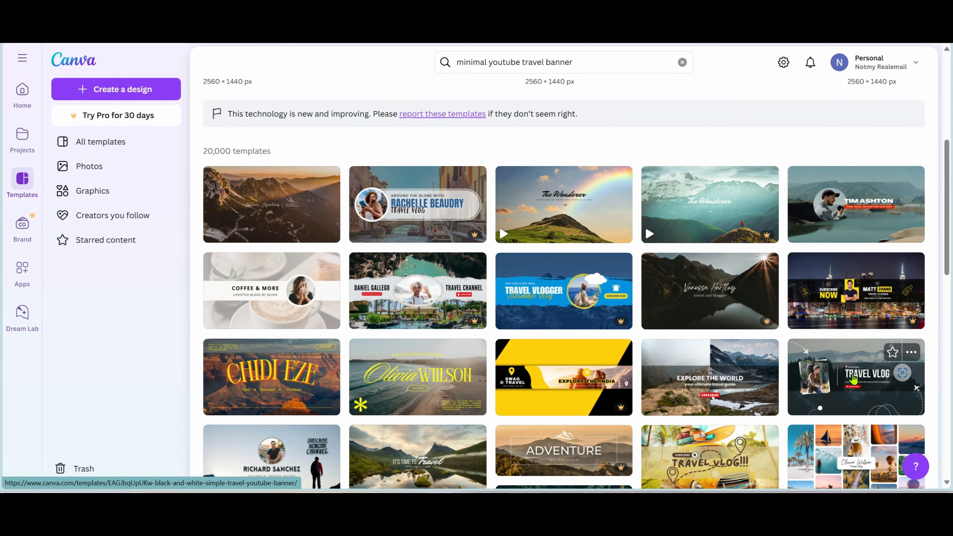
left_click(862, 381)
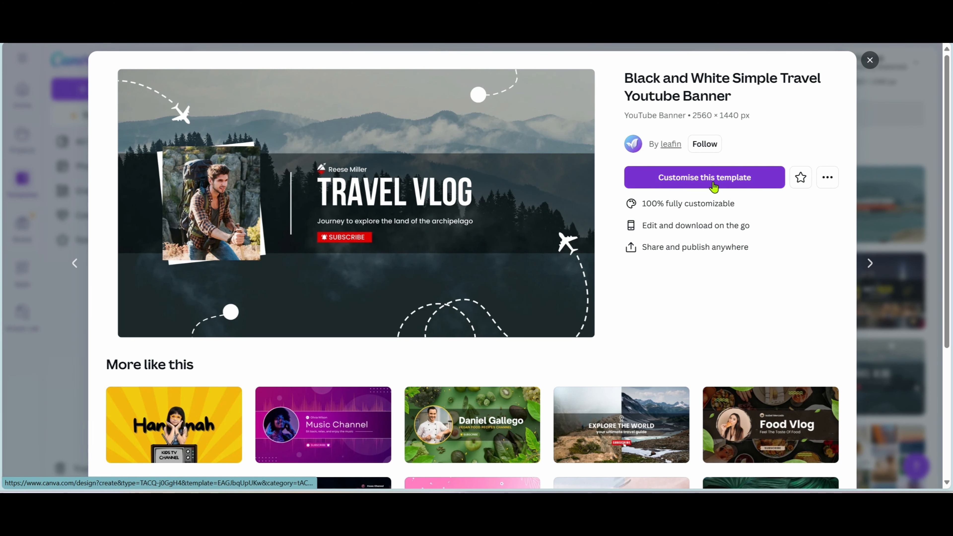
Customise the Black and White Simple Travel Youtube Banner template as a design.
left_click(701, 177)
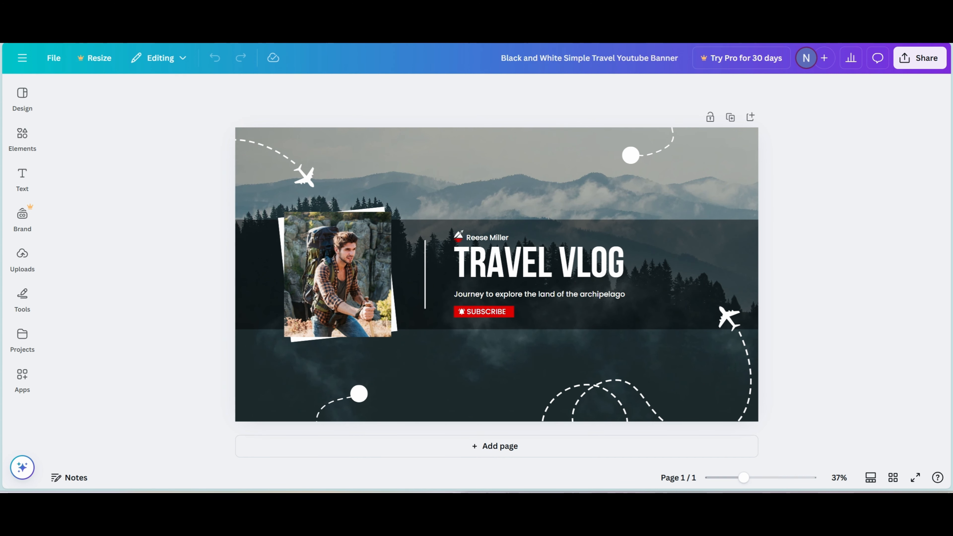
Switch to the Walking Lady YouTube channel page for banner reference.
left_click(112, 42)
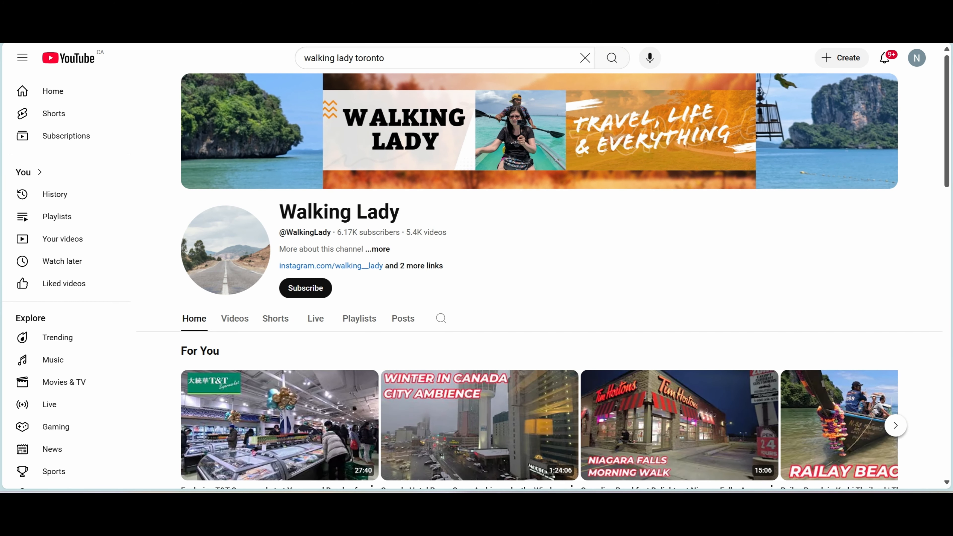
View the phone screenshot of the Walking Lady channel banner in a smaller window, then close it.
mouse_move(662, 499)
left_click(681, 458)
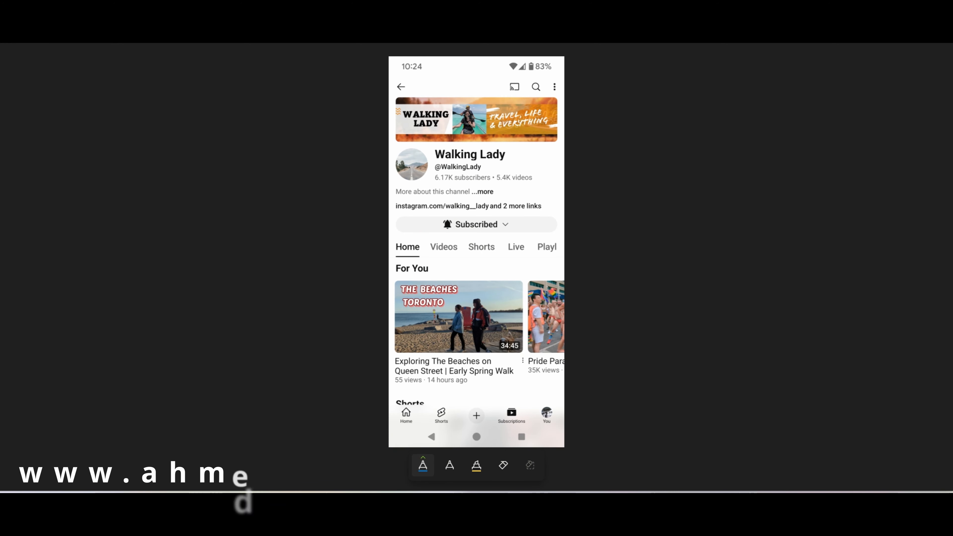
key("super+Down")
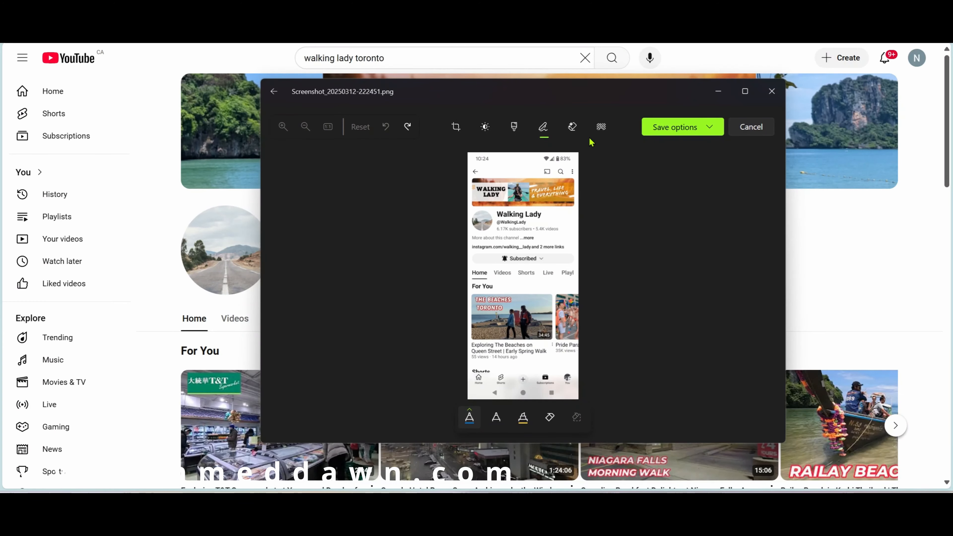
left_click_drag(579, 91, 565, 229)
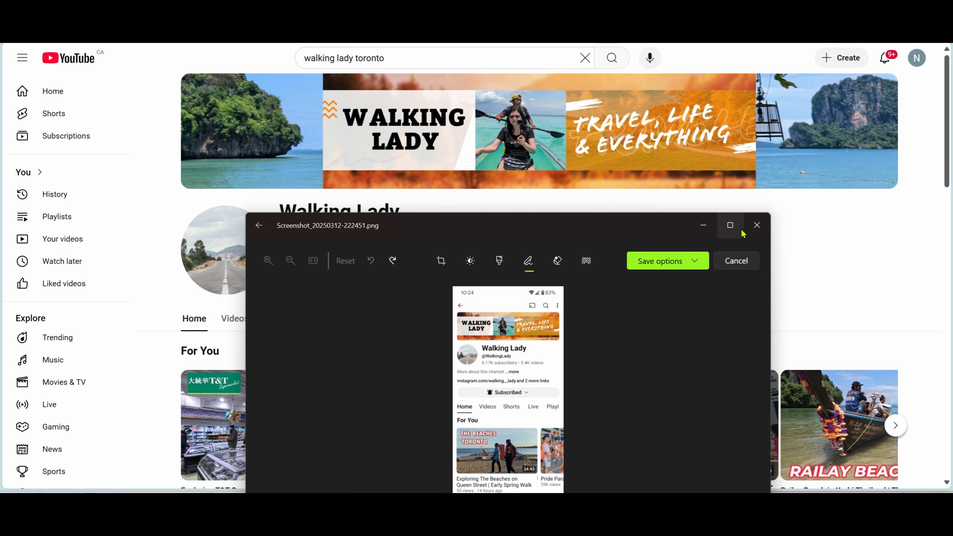
left_click(704, 227)
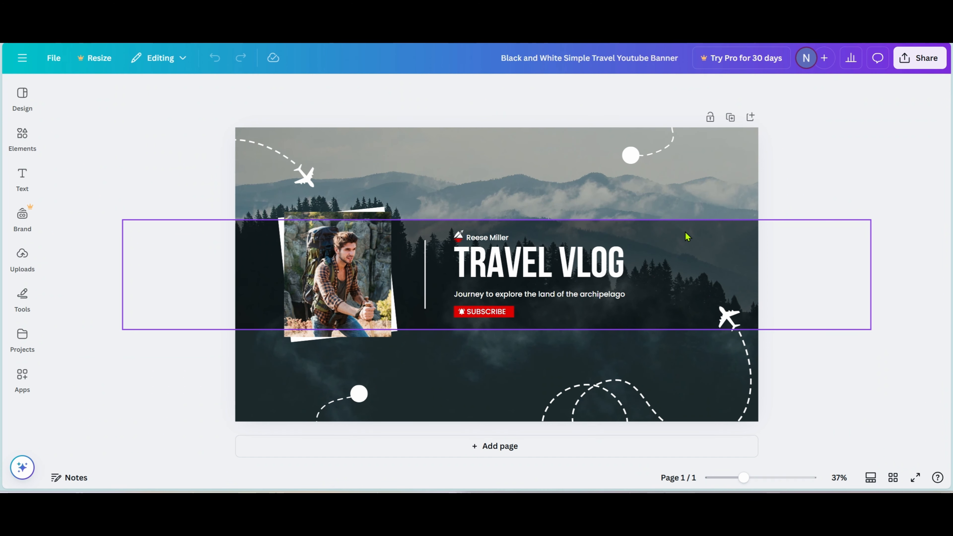
Select the dark title band, open Position, and drag it narrower across the banner.
left_click(719, 238)
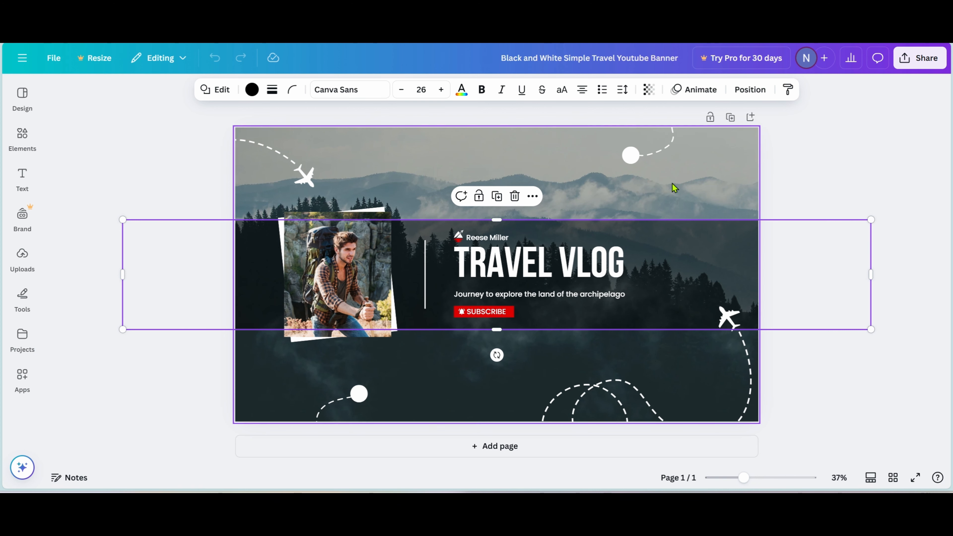
left_click(751, 91)
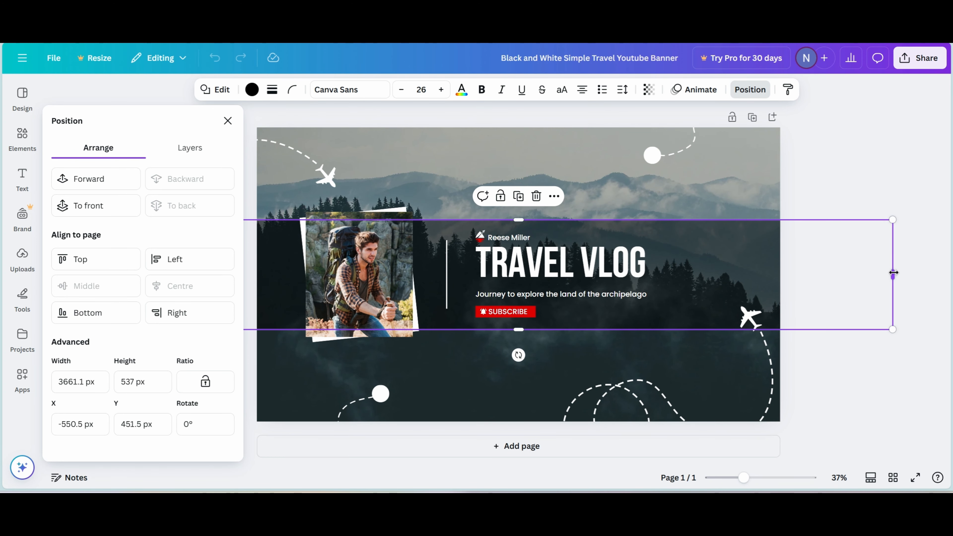
left_click_drag(877, 273, 787, 247)
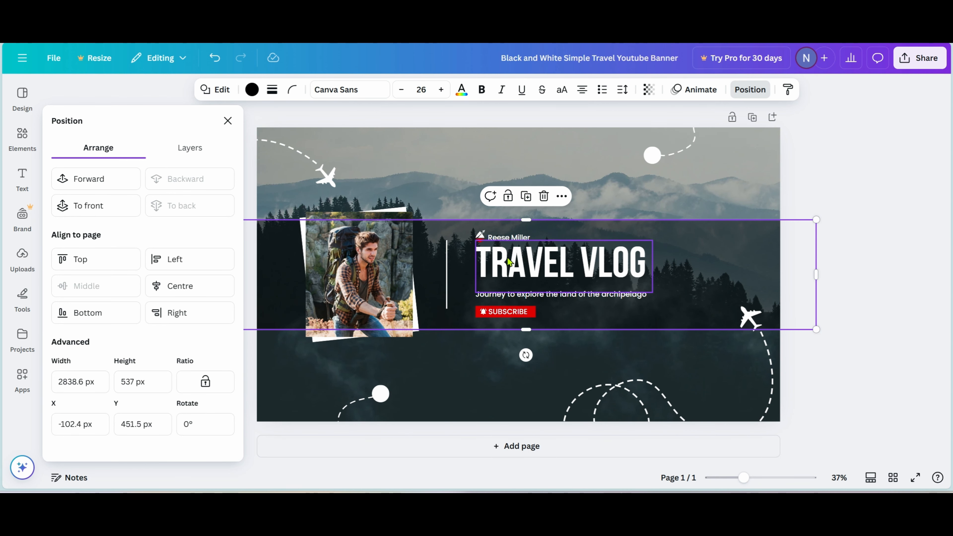
left_click_drag(453, 228, 532, 227)
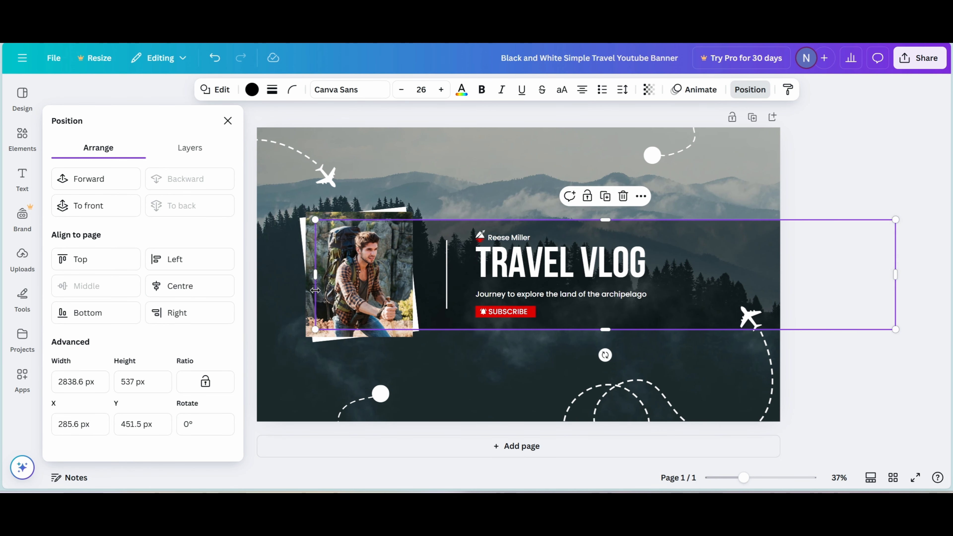
left_click_drag(343, 275, 408, 275)
left_click_drag(746, 256, 630, 252)
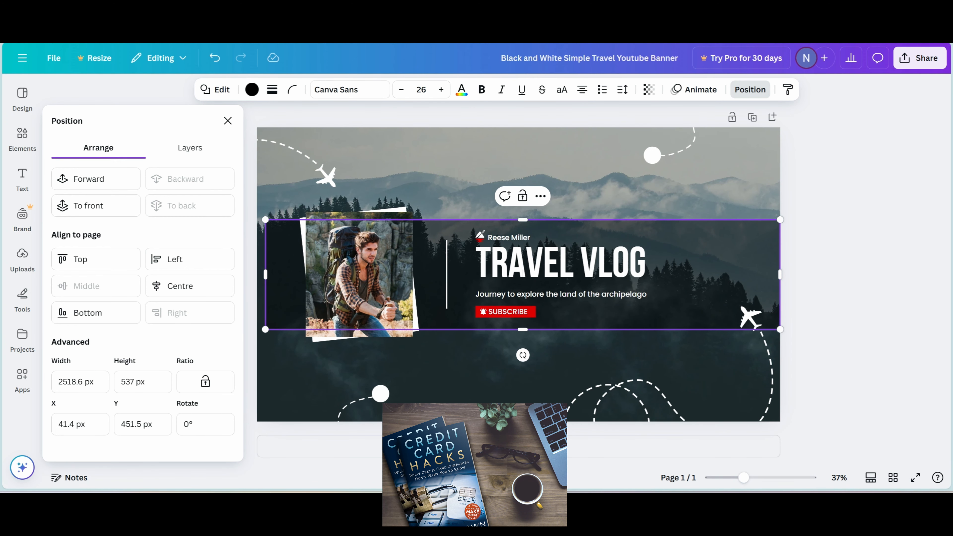
key("alt+Tab")
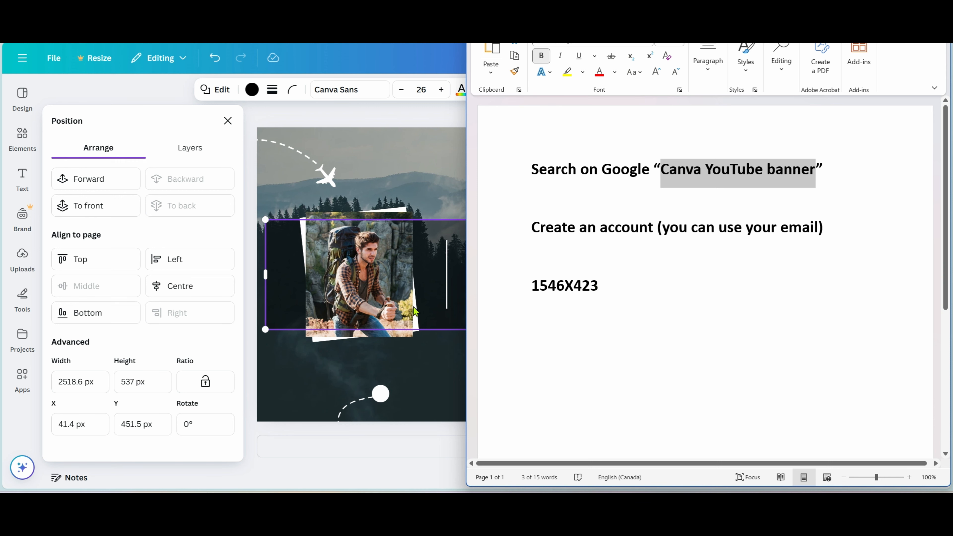
Size the title band to 1546 × 423 px and centre it on the page.
left_click(81, 381)
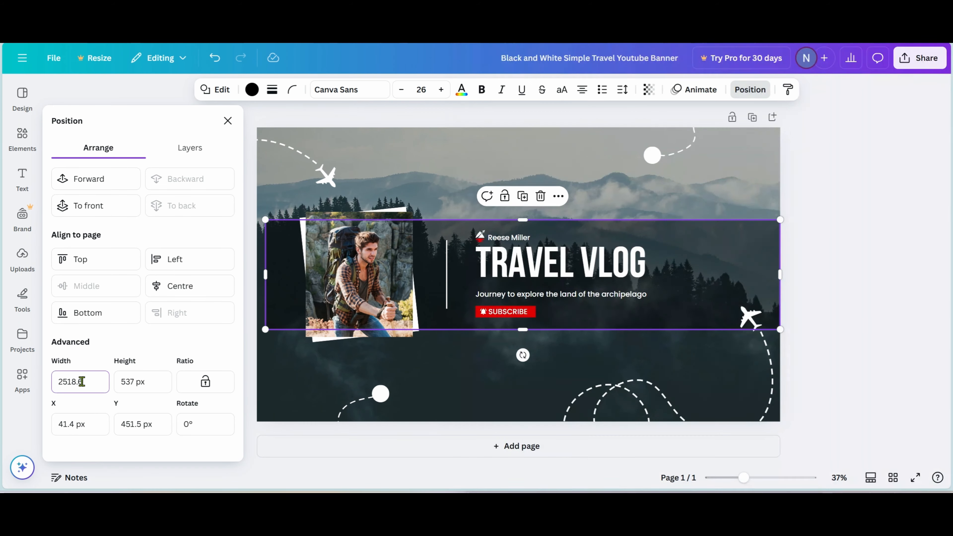
type("1546")
left_click(137, 382)
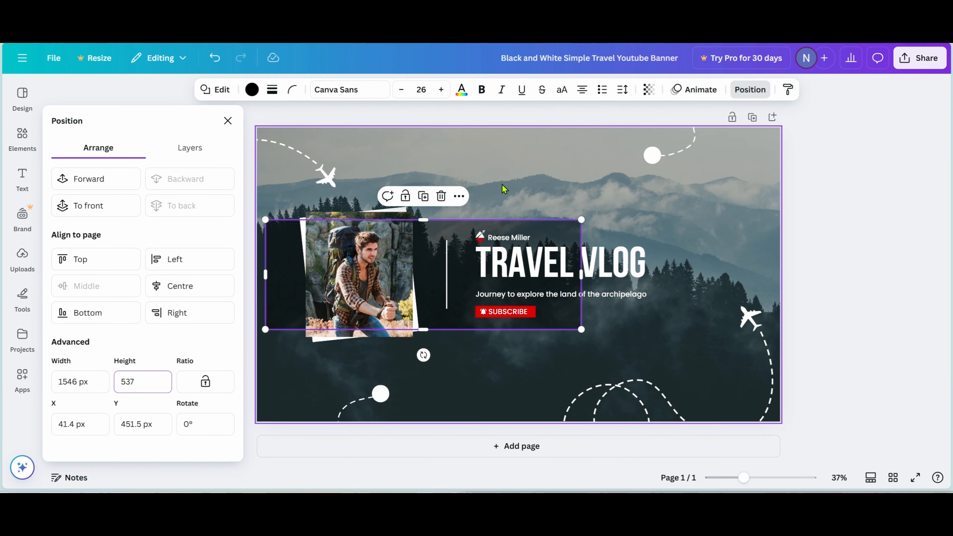
double_click(147, 379)
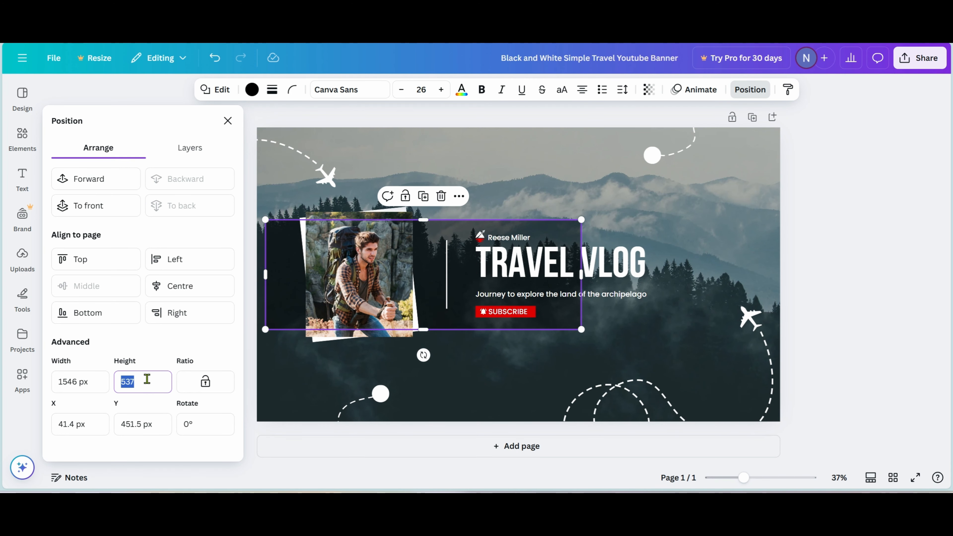
type("423")
left_click(77, 383)
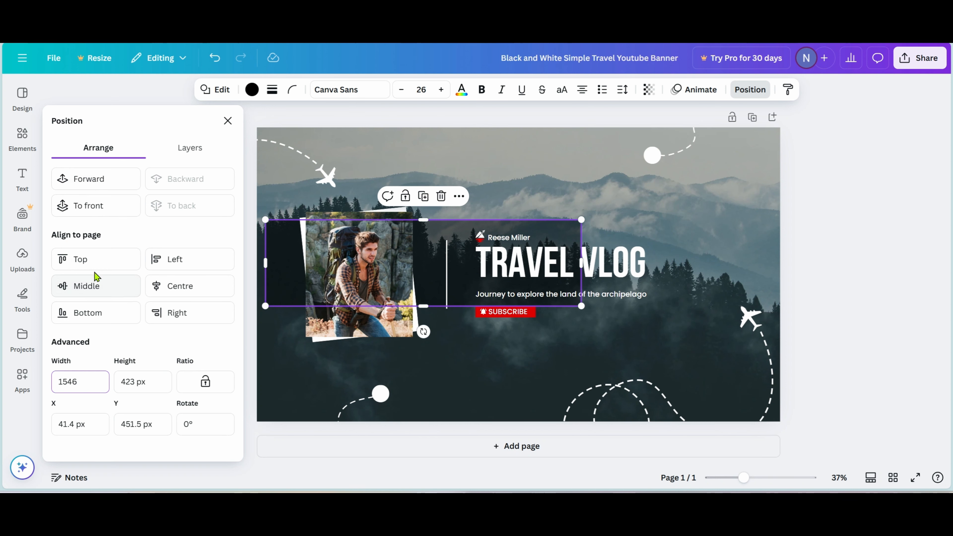
left_click(87, 289)
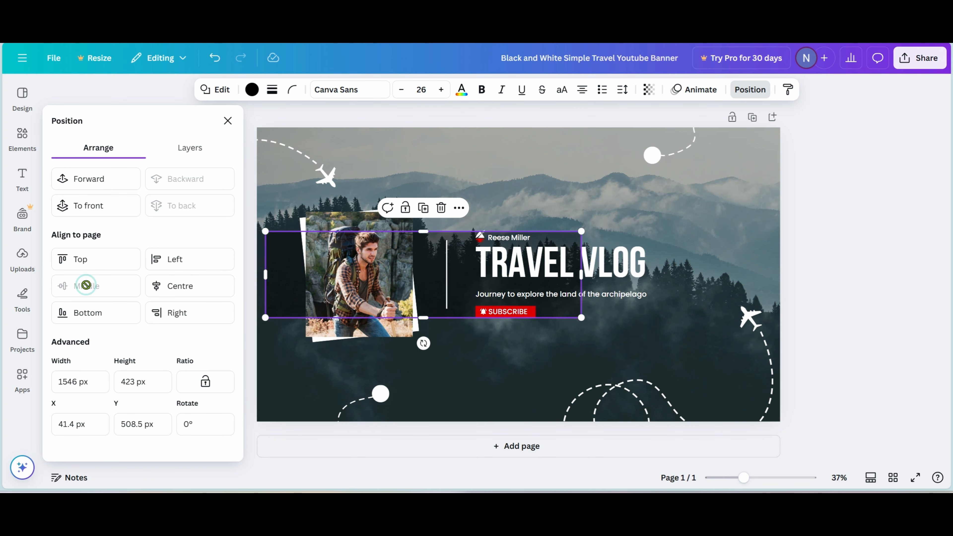
left_click(189, 289)
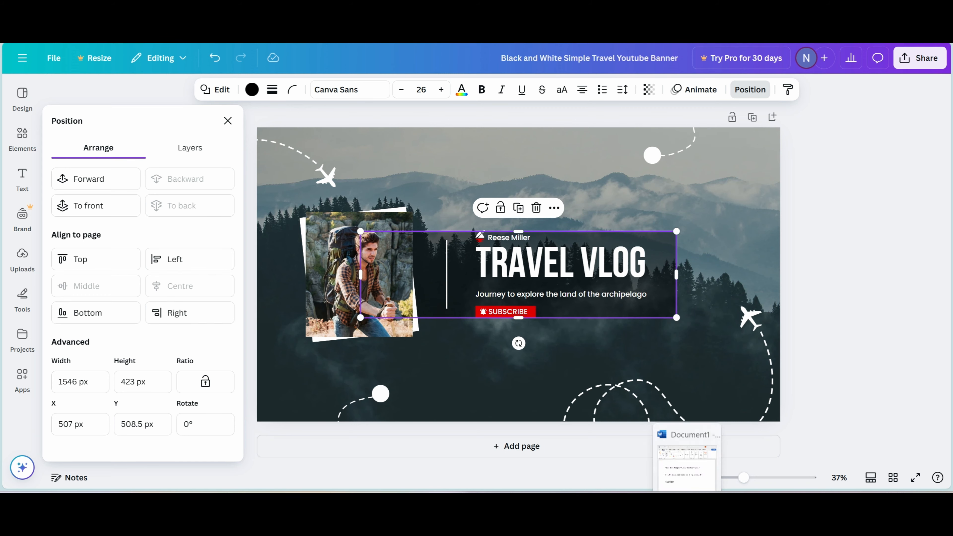
left_click(656, 492)
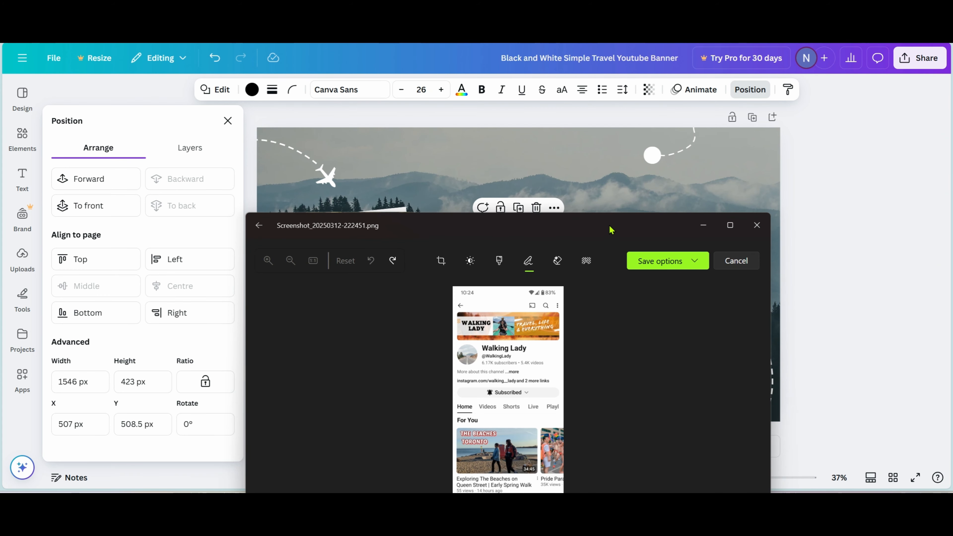
left_click_drag(611, 227, 674, 82)
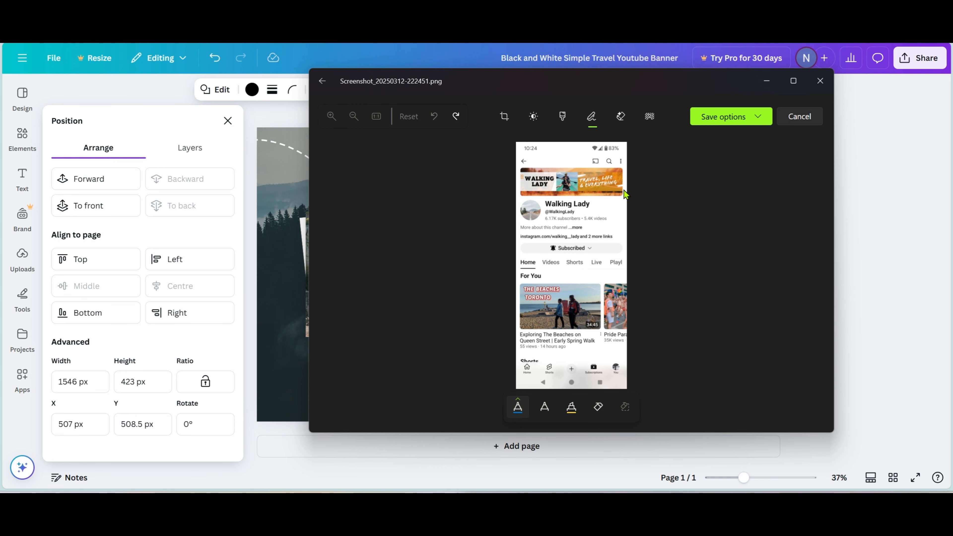
left_click(764, 84)
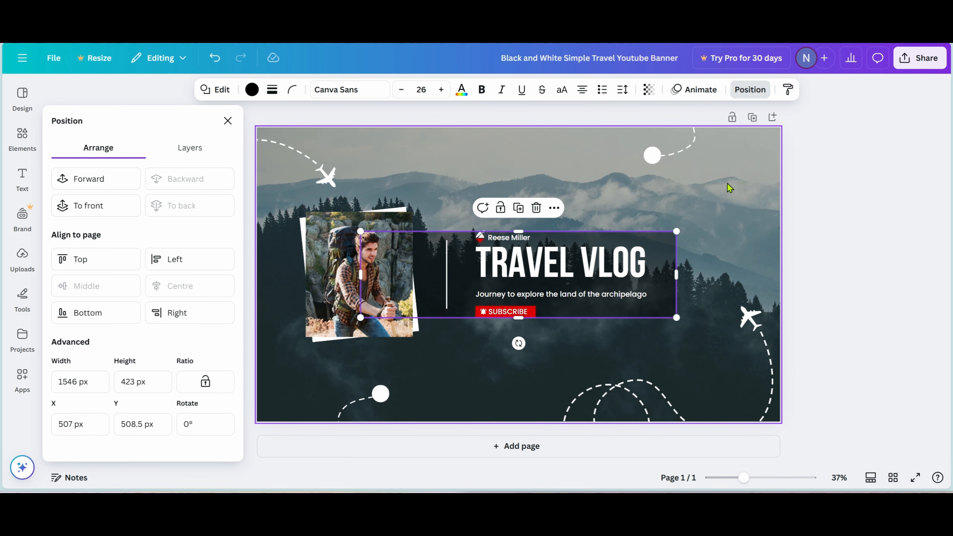
Delete the mountain background photo, then shrink the browser window to reveal the desktop.
left_click(724, 202)
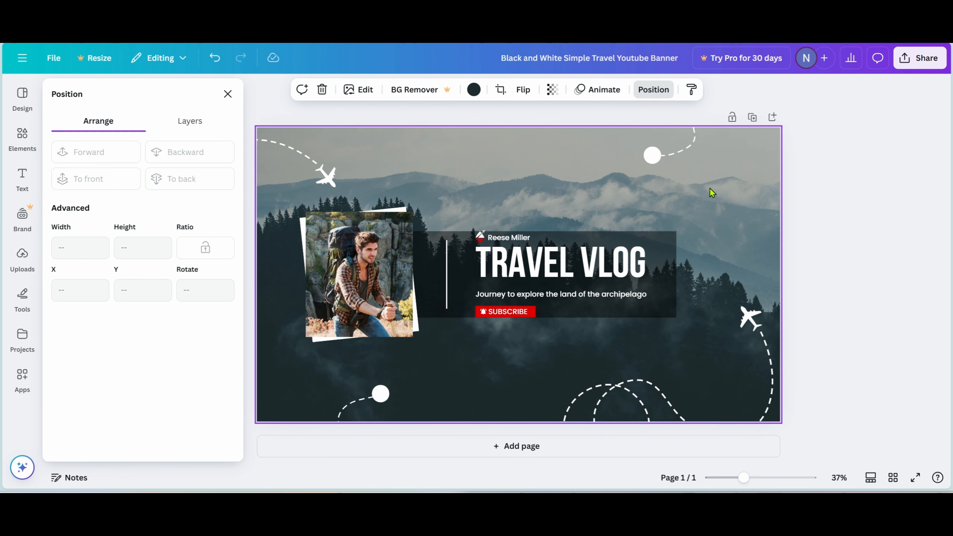
key("Delete")
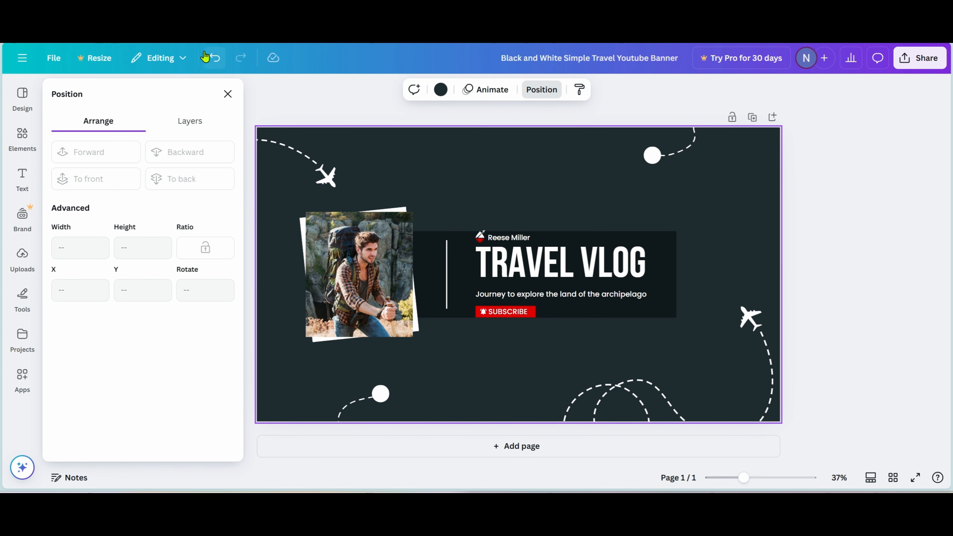
left_click(215, 57)
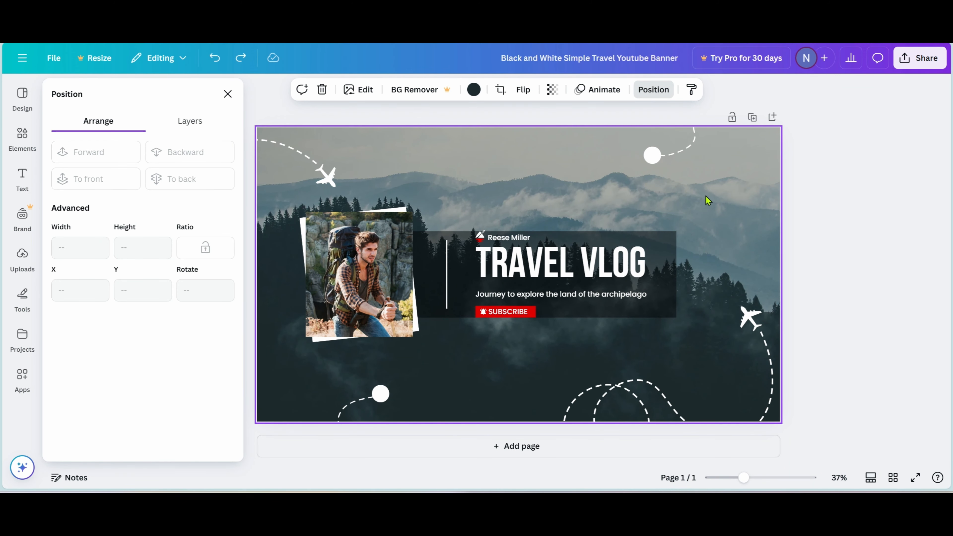
key("Delete")
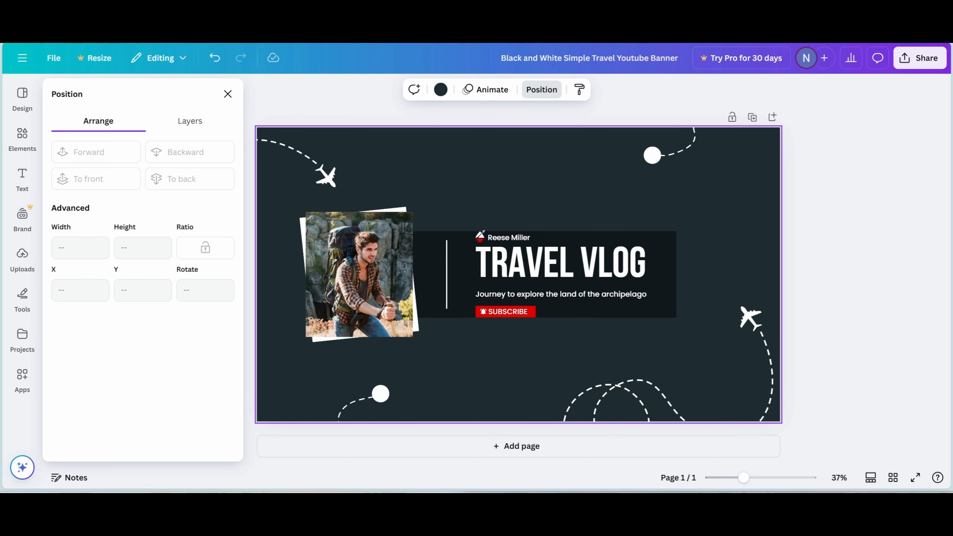
left_click_drag(773, 38, 634, 48)
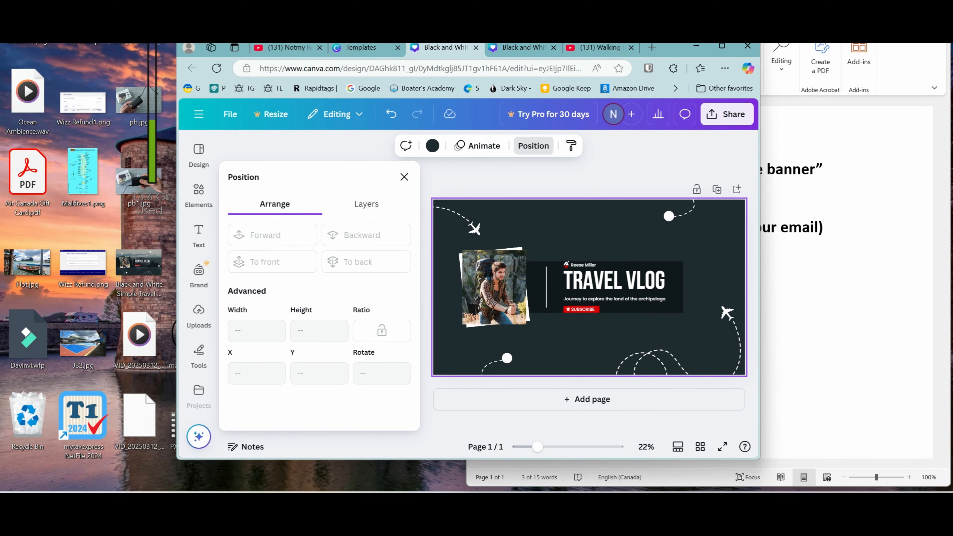
Hide the Word notes, drag VIA.jpg from the desktop onto the banner, and maximise the browser.
left_click_drag(825, 22, 718, 29)
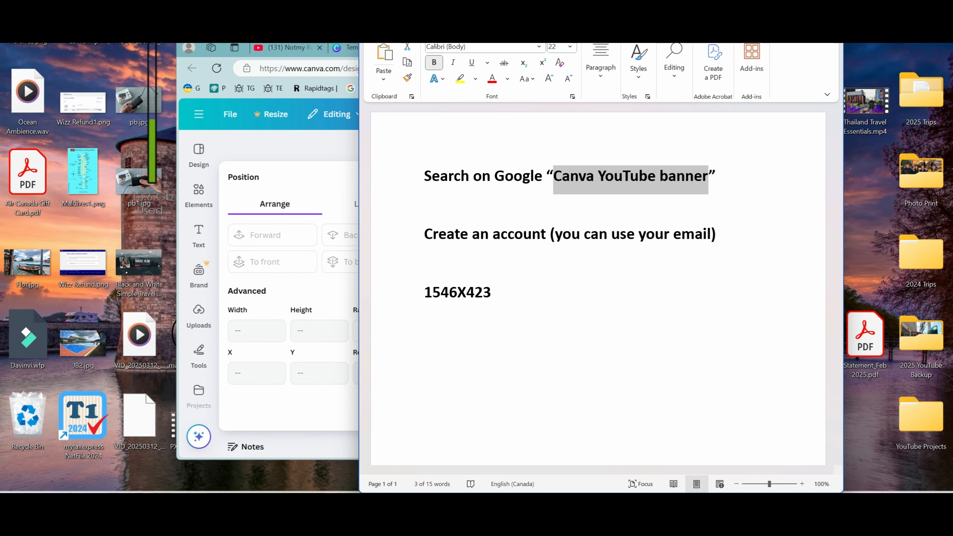
key("super+Down")
left_click_drag(789, 437, 725, 327)
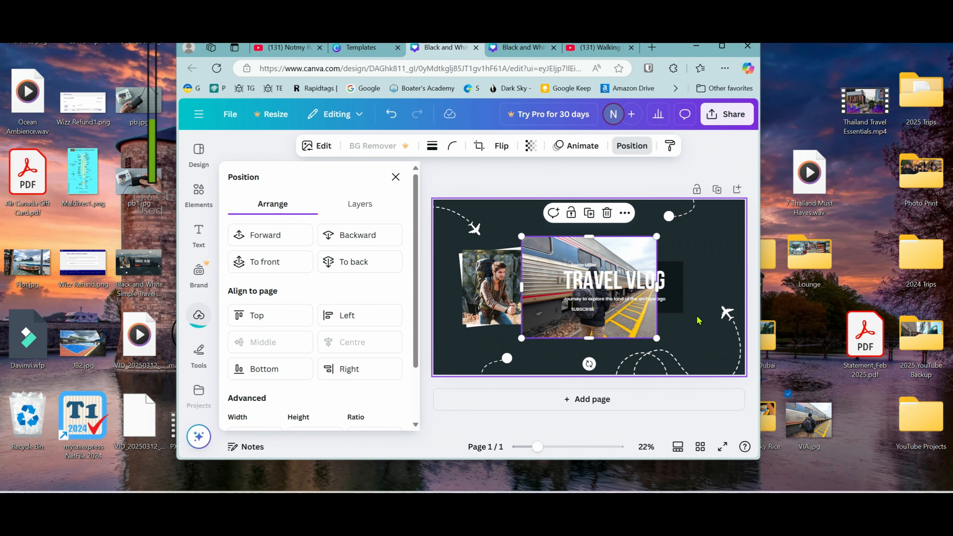
left_click(721, 46)
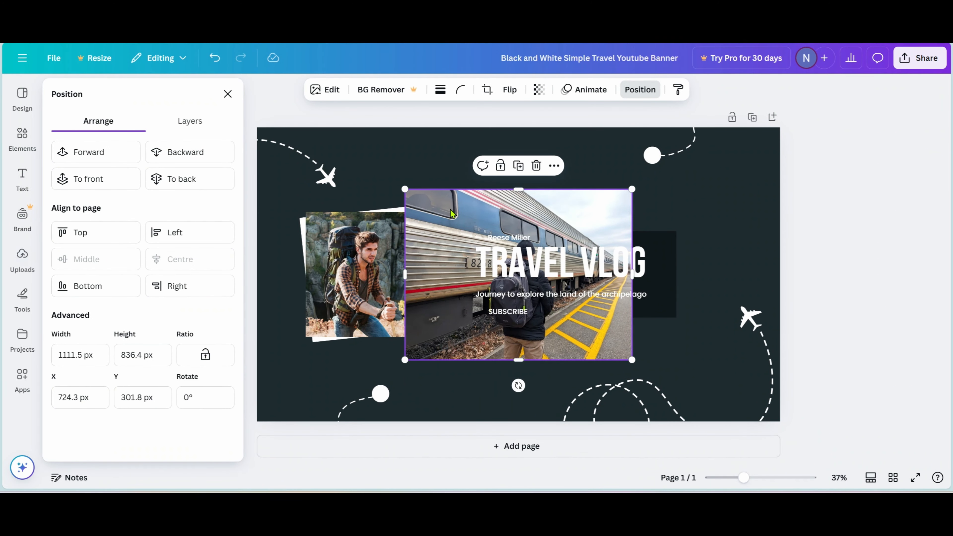
Bring the TRAVEL VLOG title group above the train photo by cutting and pasting it.
left_click(692, 202)
left_click(498, 231)
right_click(453, 219)
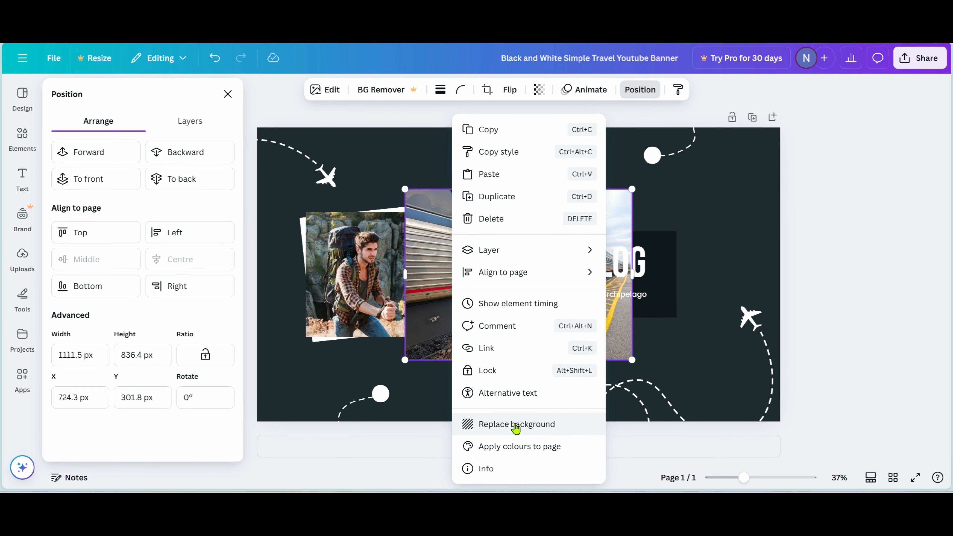
left_click(714, 213)
left_click(715, 188)
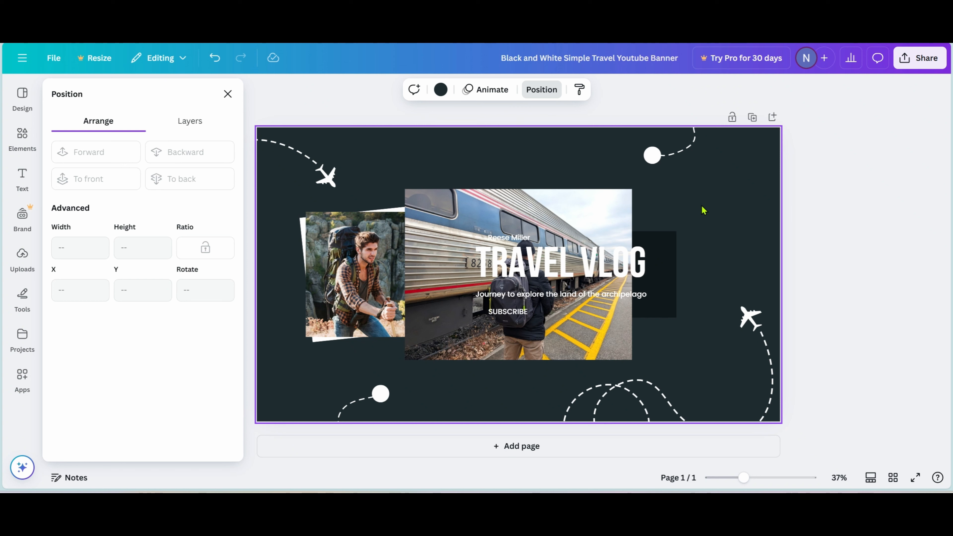
left_click(668, 257)
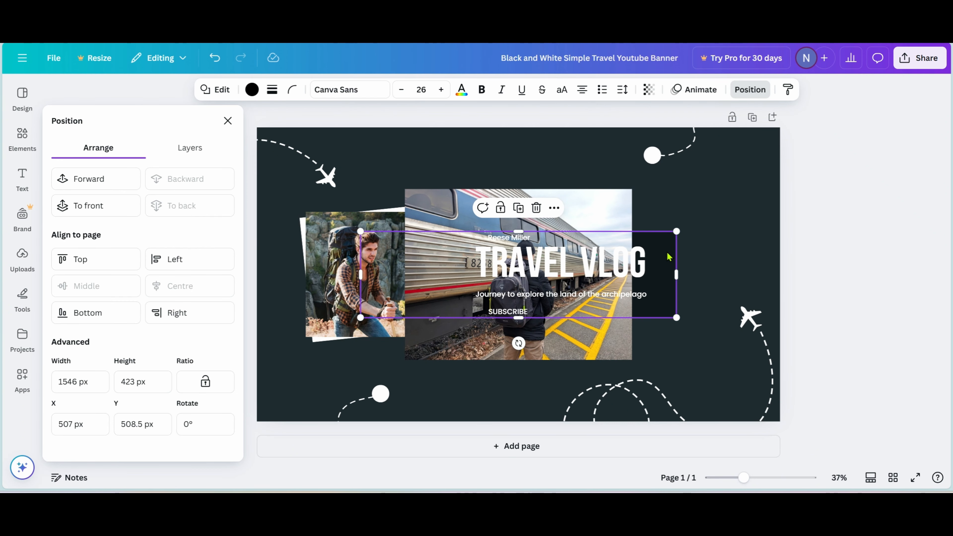
key("ctrl+x")
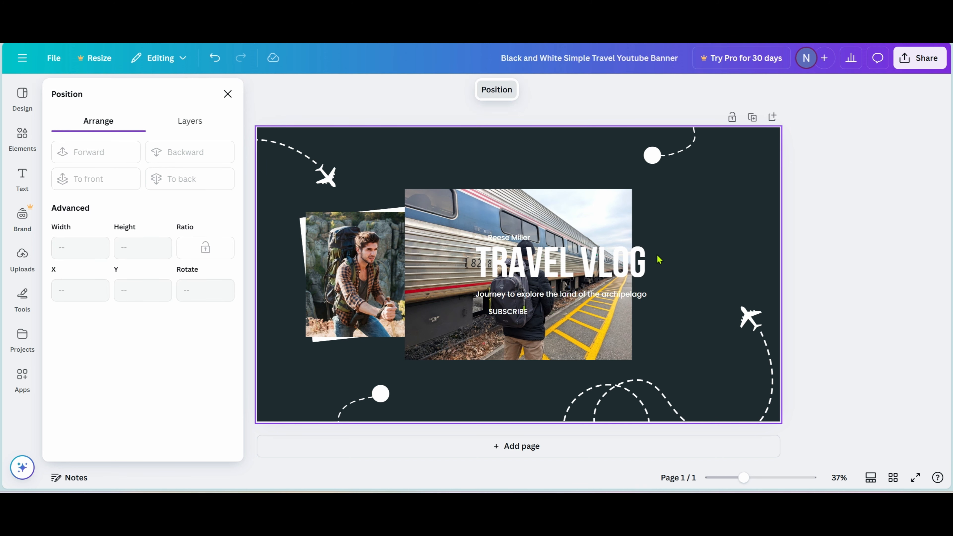
key("ctrl+v")
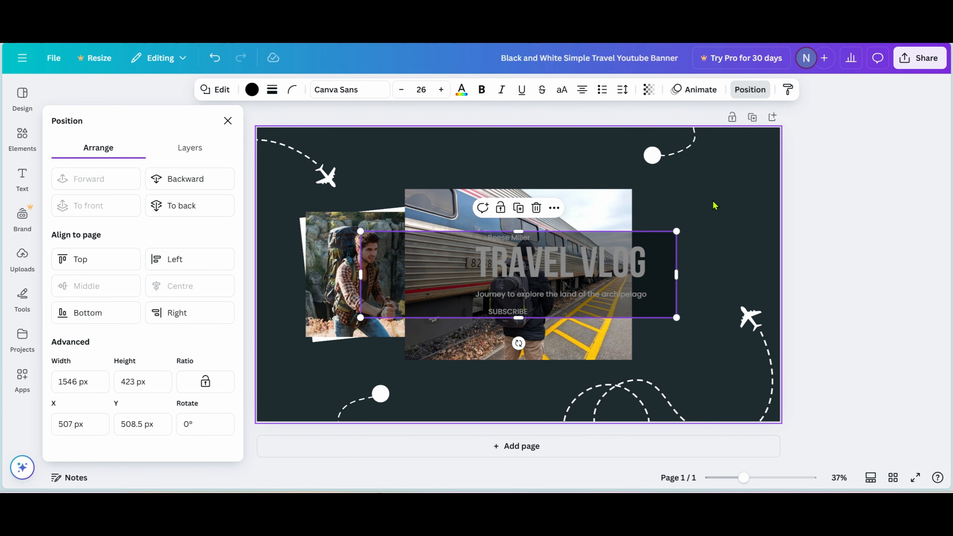
Delete the train photo and undo repeatedly until the mountain background returns.
left_click(596, 207)
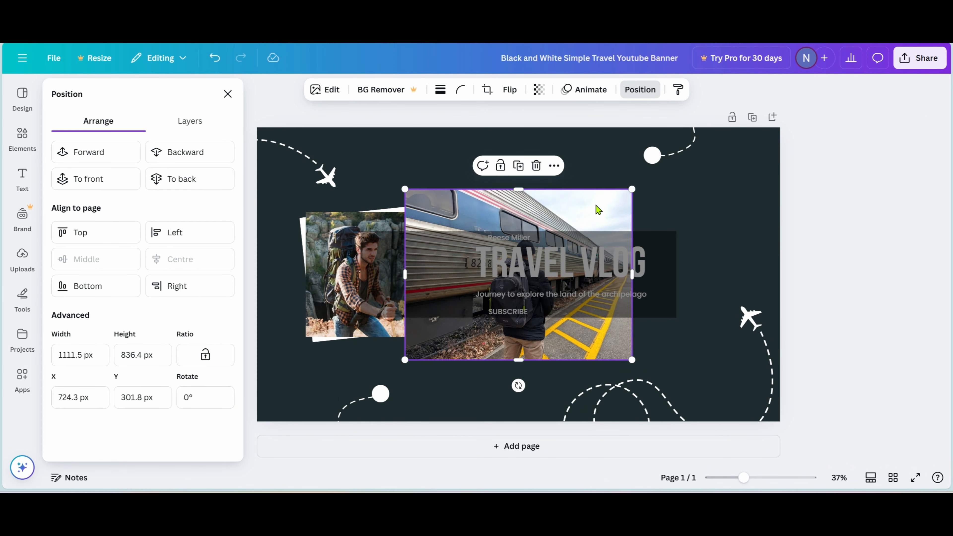
key("Delete")
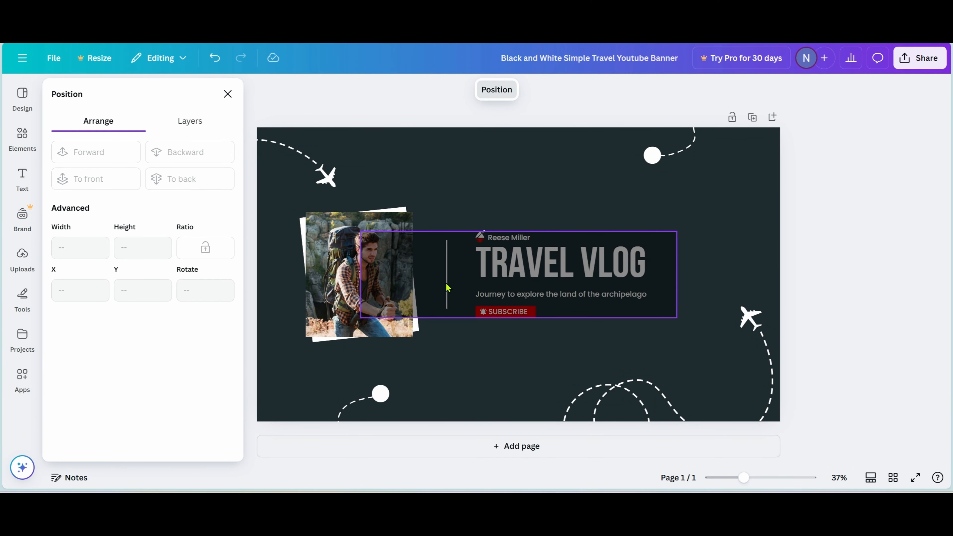
left_click(717, 192)
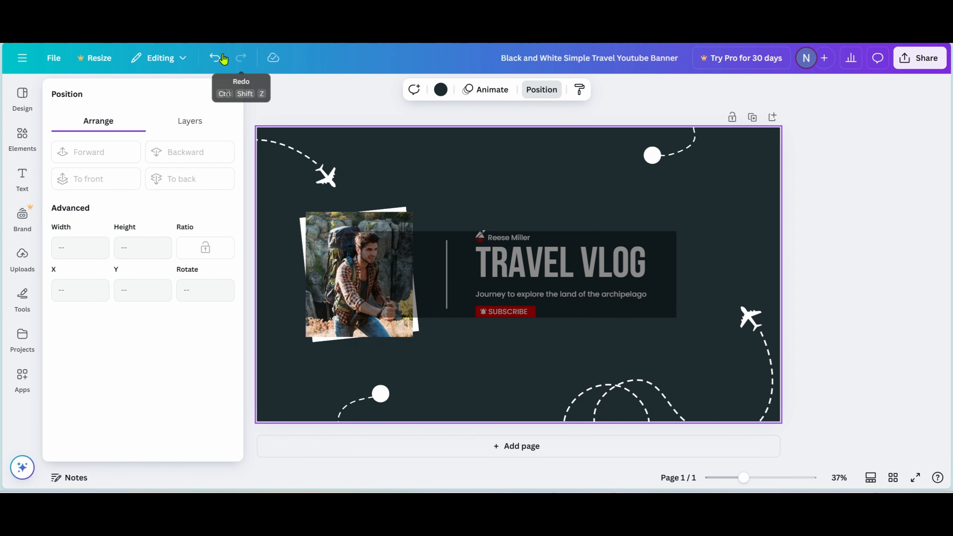
left_click(212, 58)
left_click(212, 58)
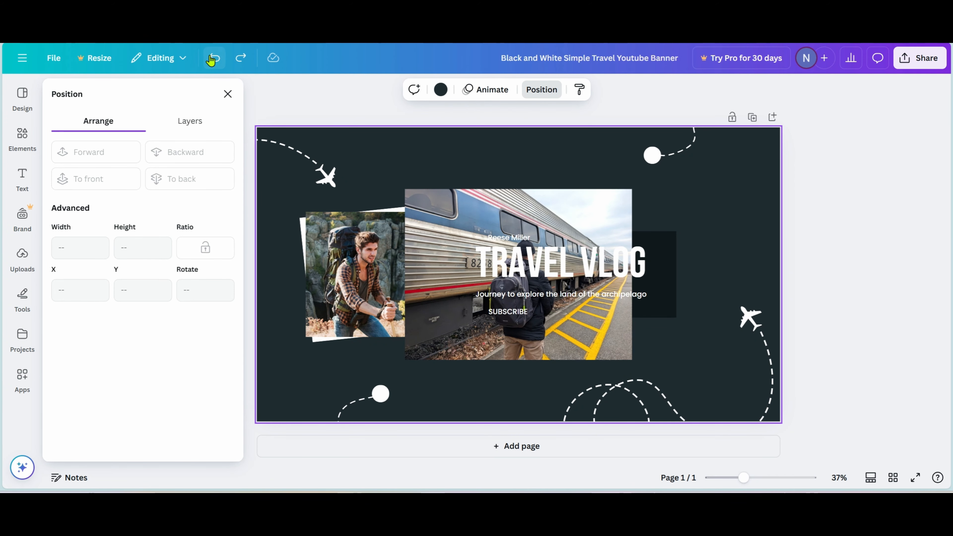
left_click(213, 58)
left_click(212, 58)
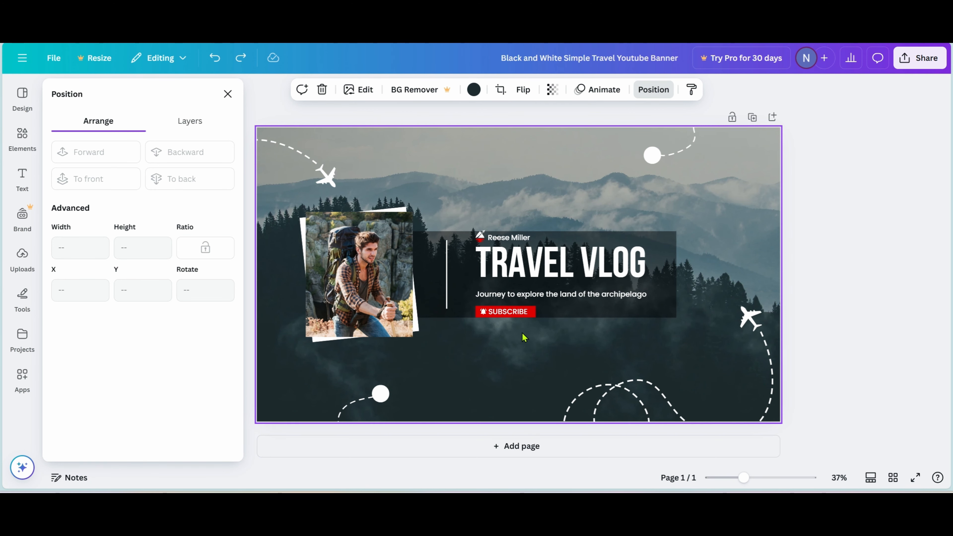
Delete the red SUBSCRIBE button and type the creator's name over the name above TRAVEL VLOG.
double_click(504, 312)
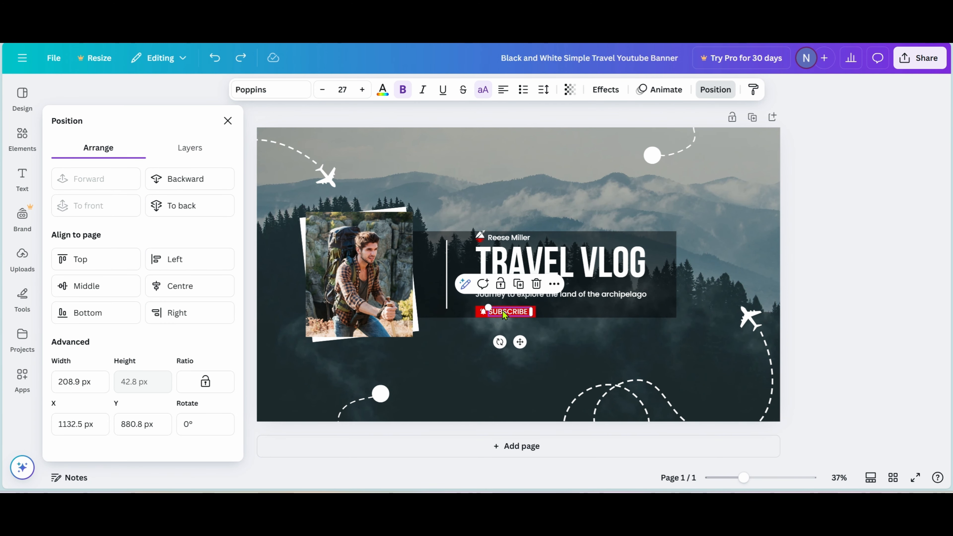
key("Escape")
left_click(505, 312)
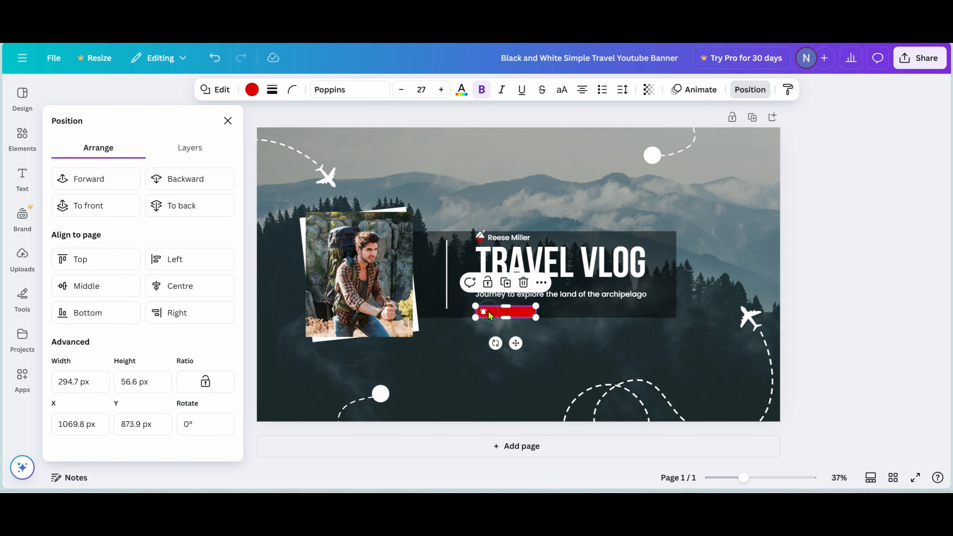
key("Delete")
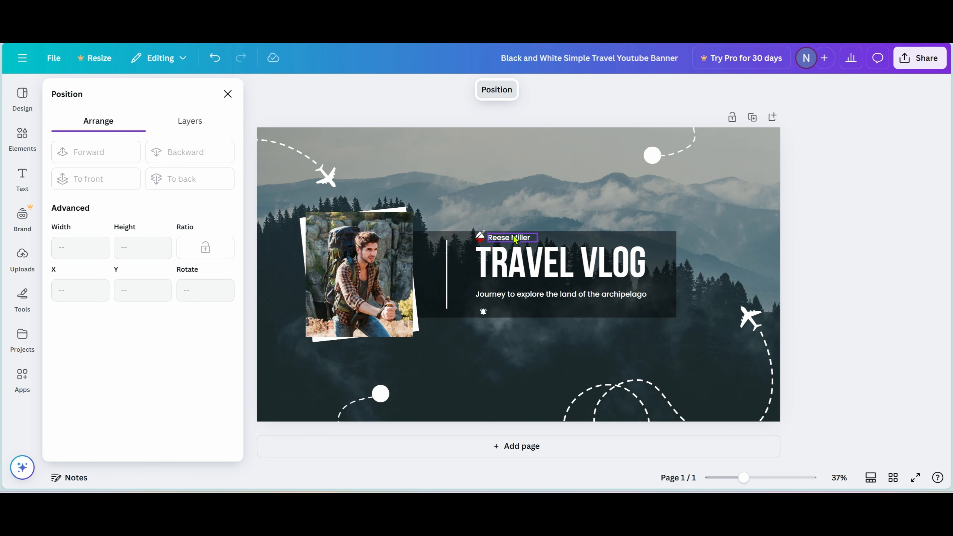
double_click(513, 239)
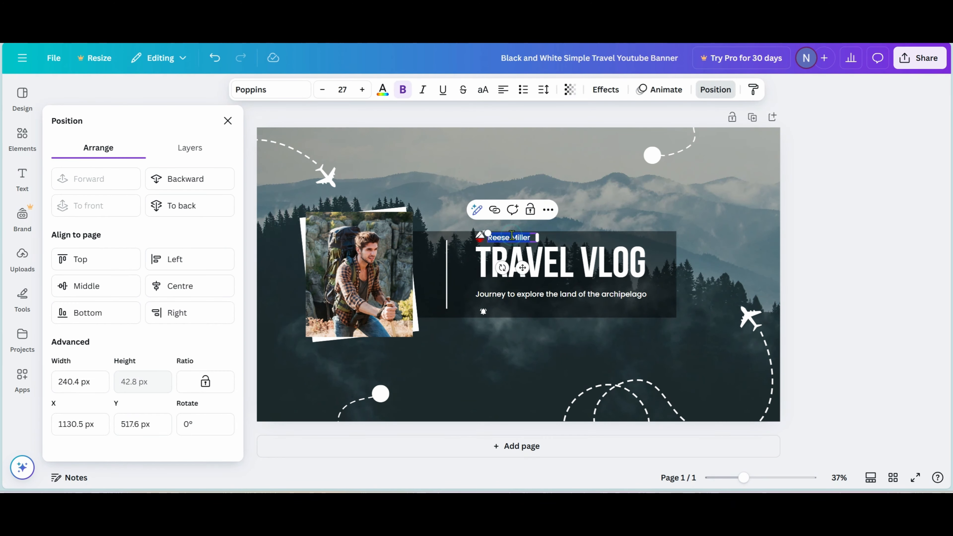
type("A")
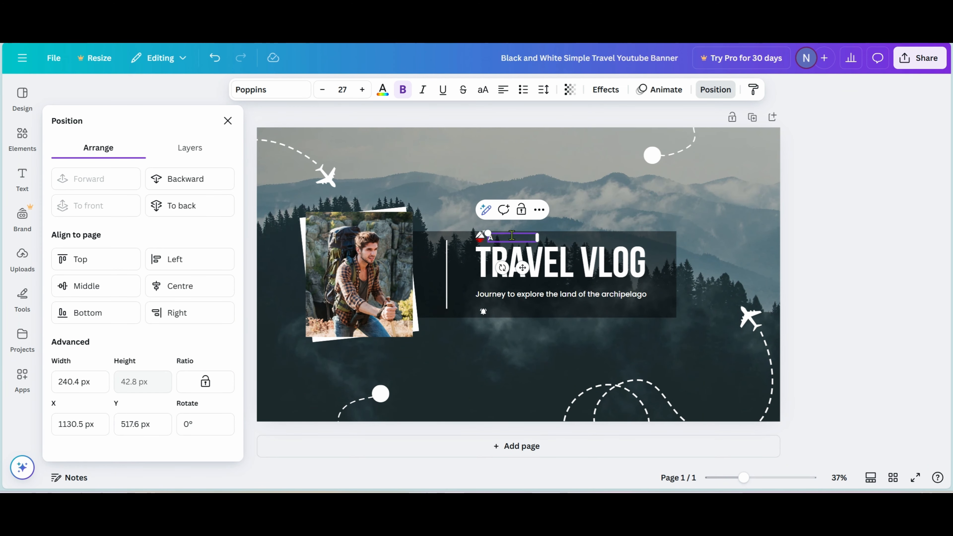
type("hmed Dawn")
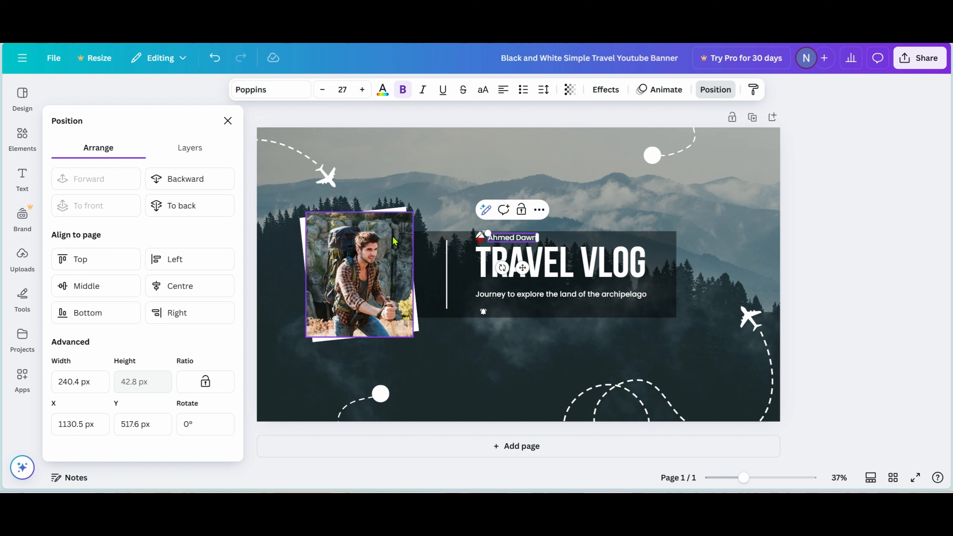
Delete the tilted white card behind the hiker photo.
left_click_drag(392, 236, 426, 241)
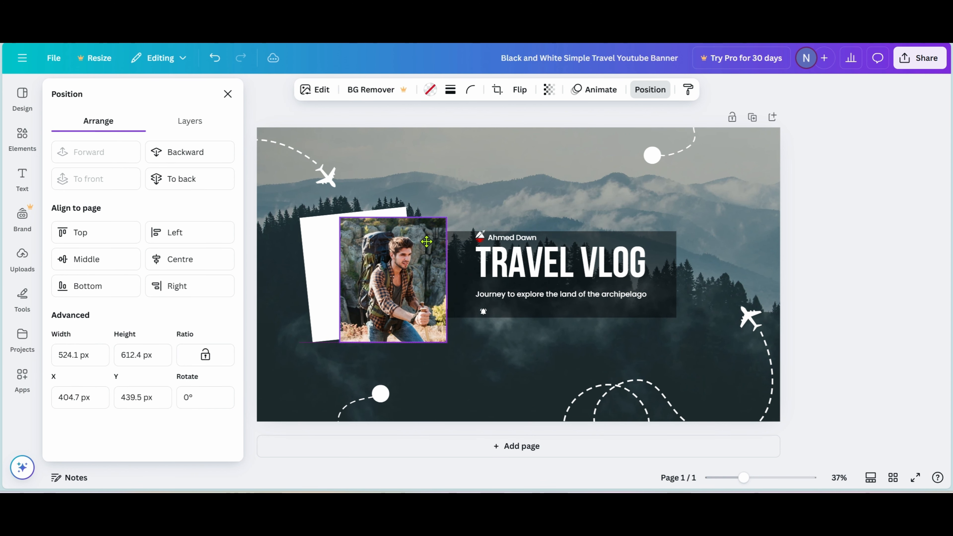
left_click(310, 236)
left_click(326, 259)
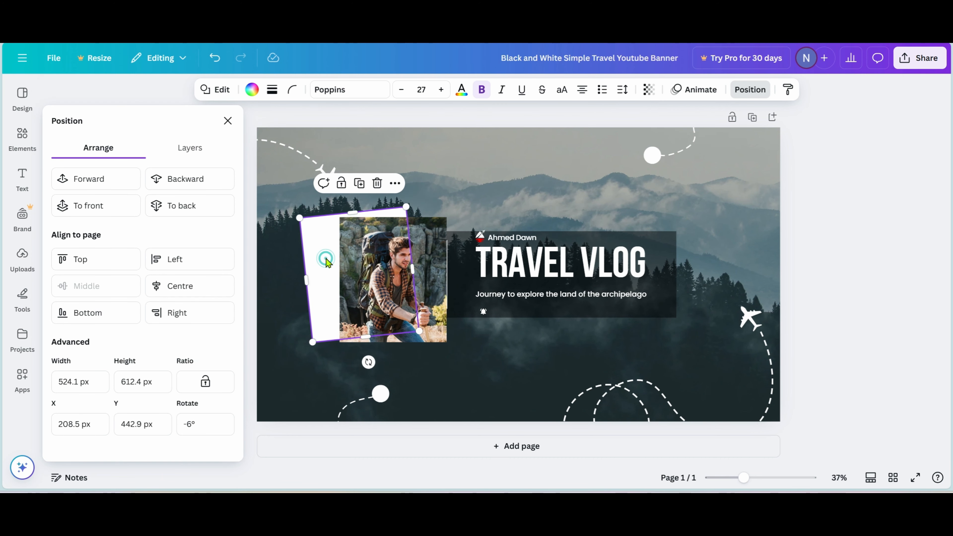
key("Delete")
Shrink the hiker photo to about 254.7 × 297.6 px and place it inside the dark title band.
left_click(342, 220)
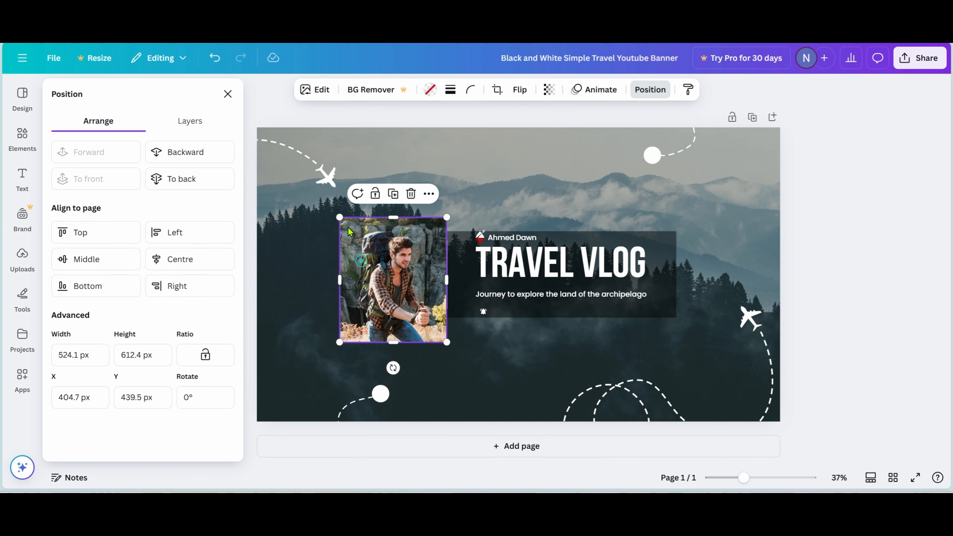
left_click_drag(341, 218, 372, 255)
left_click_drag(386, 287, 372, 259)
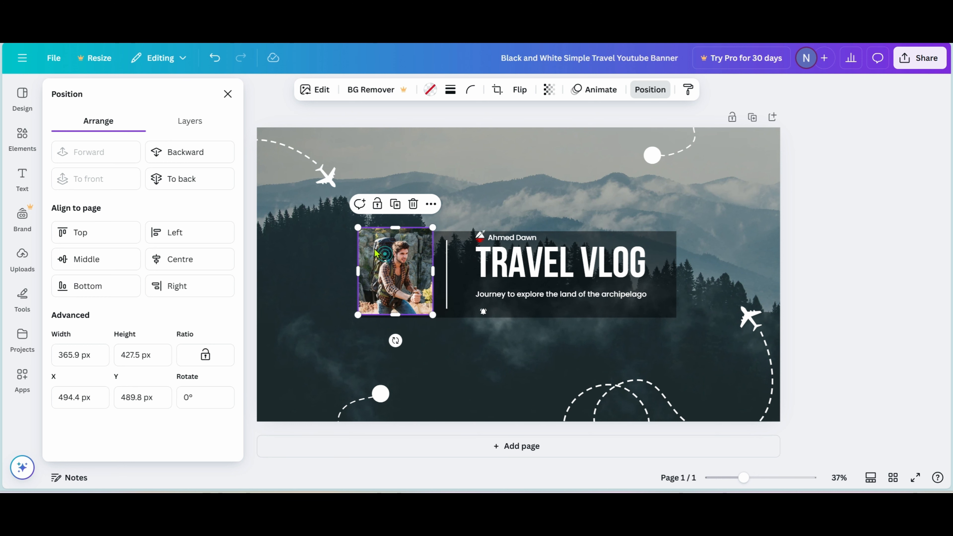
left_click_drag(358, 229, 380, 255)
left_click_drag(411, 289, 412, 273)
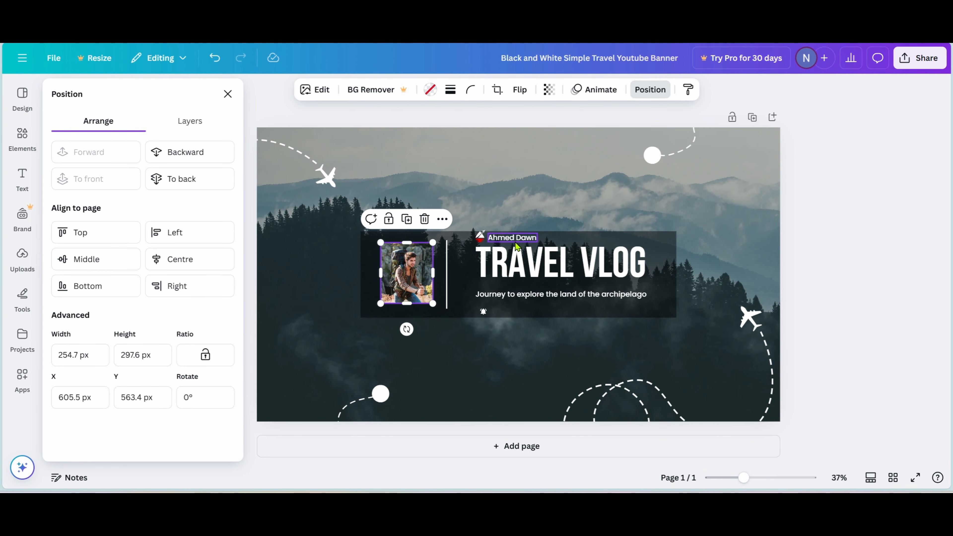
left_click(483, 312)
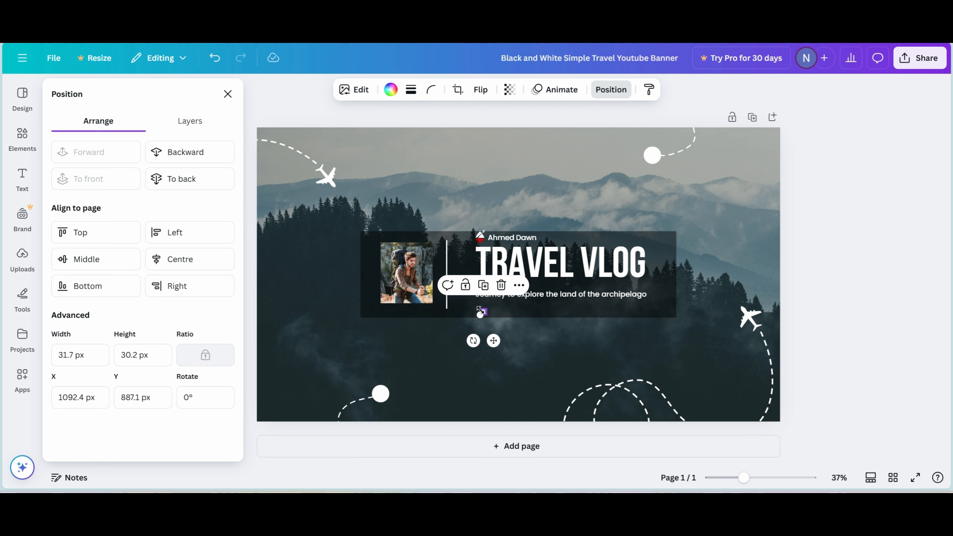
Remove the bell icon, align TRAVEL VLOG with the subtitle, and shrink the small red logo.
left_click(501, 285)
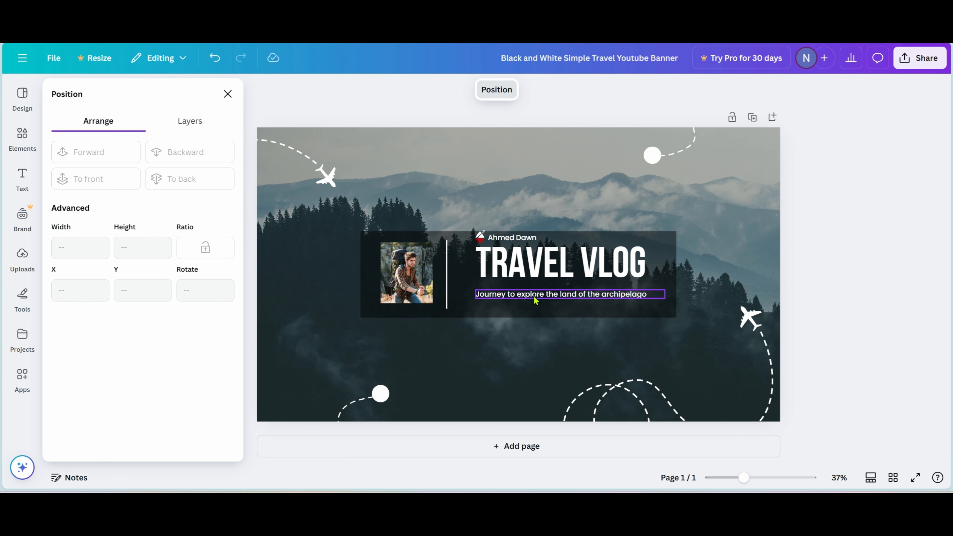
left_click_drag(535, 299, 528, 302)
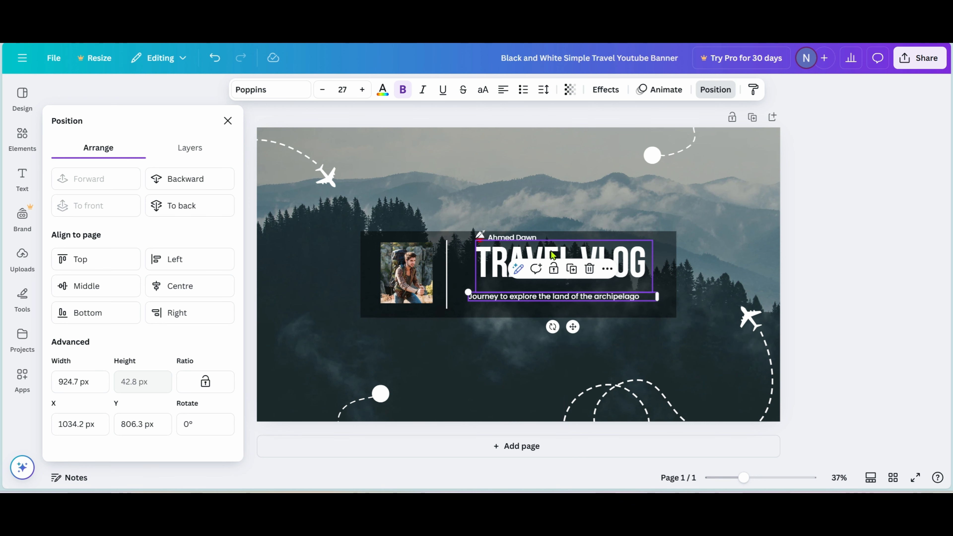
left_click_drag(551, 250, 504, 245)
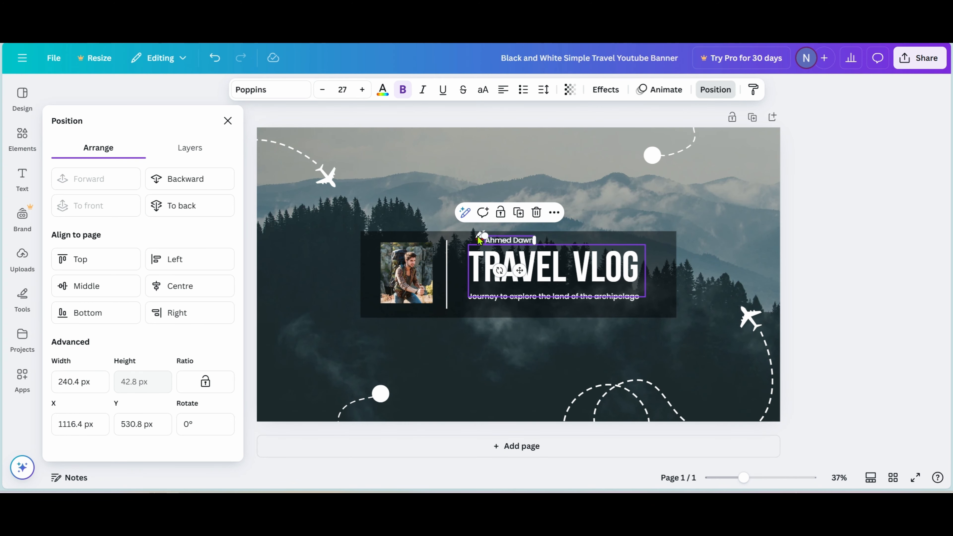
left_click(479, 241)
left_click(479, 236)
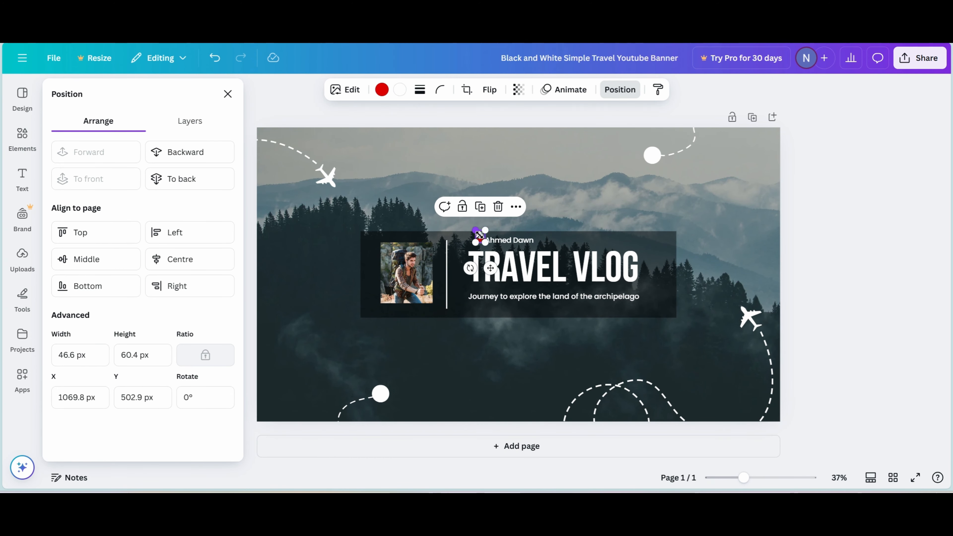
left_click_drag(480, 236, 476, 242)
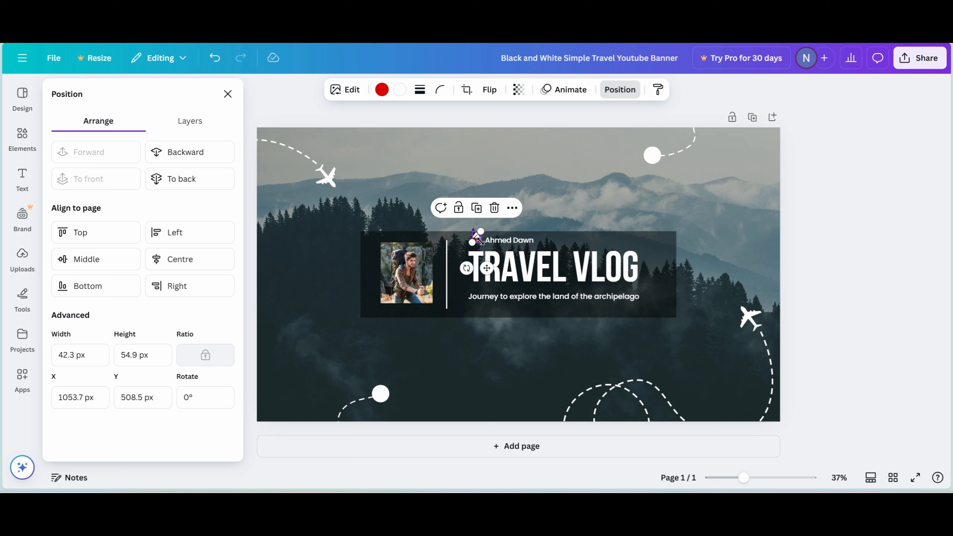
Resize the dark title box group to 1546 × 423 px in the Position panel.
left_click(886, 213)
left_click(456, 247)
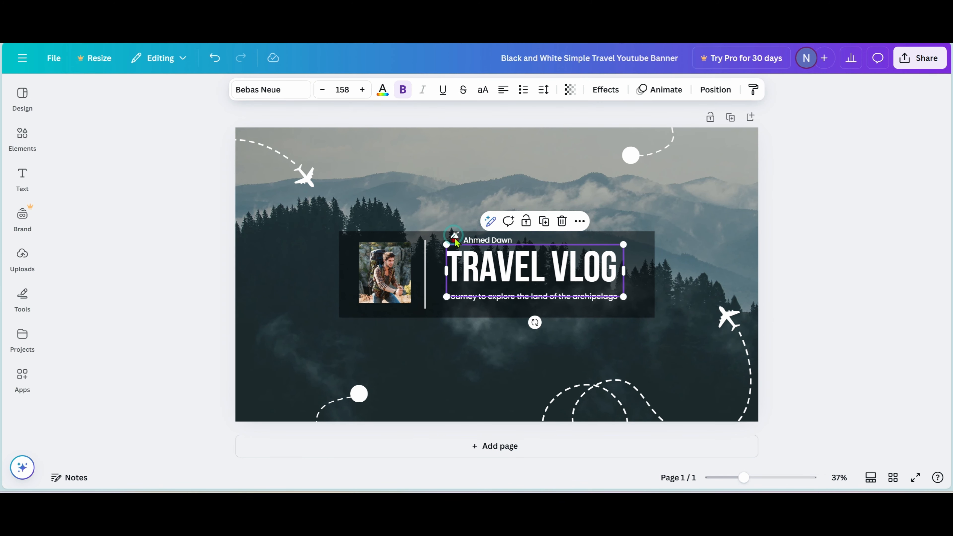
left_click(663, 206)
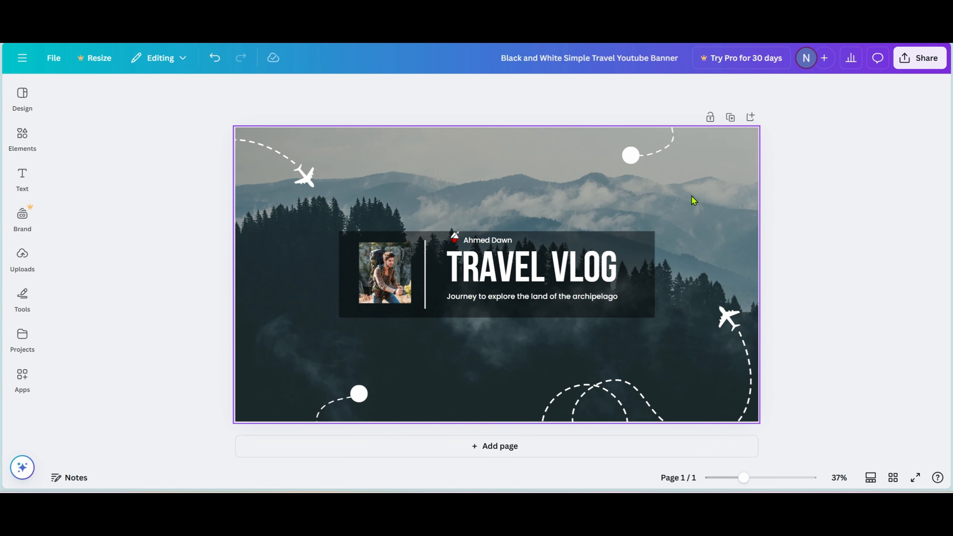
left_click(662, 200)
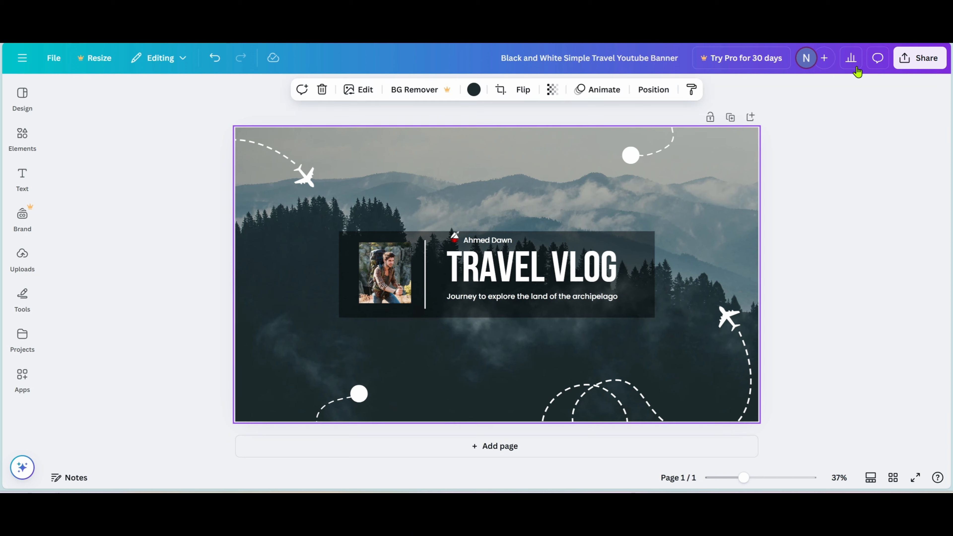
left_click(636, 255)
left_click(750, 89)
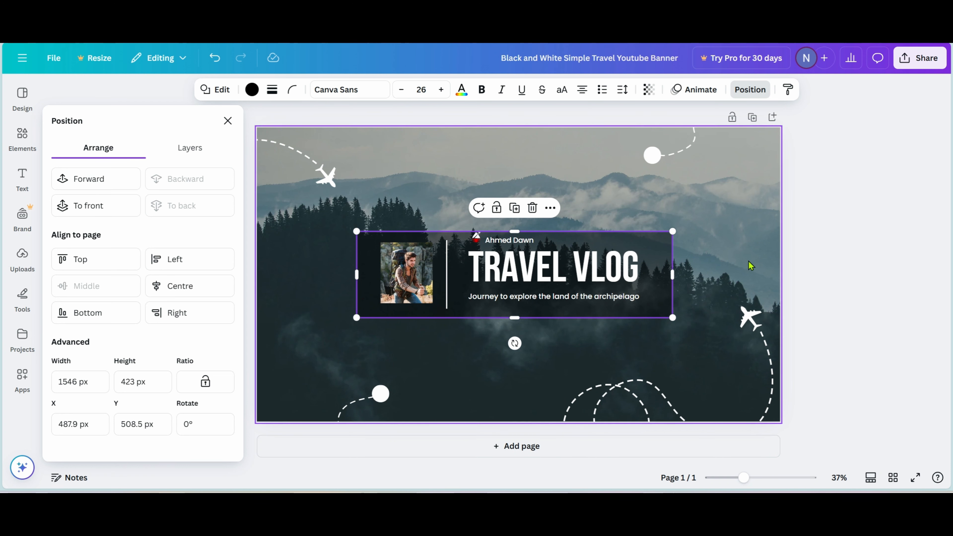
left_click(654, 259)
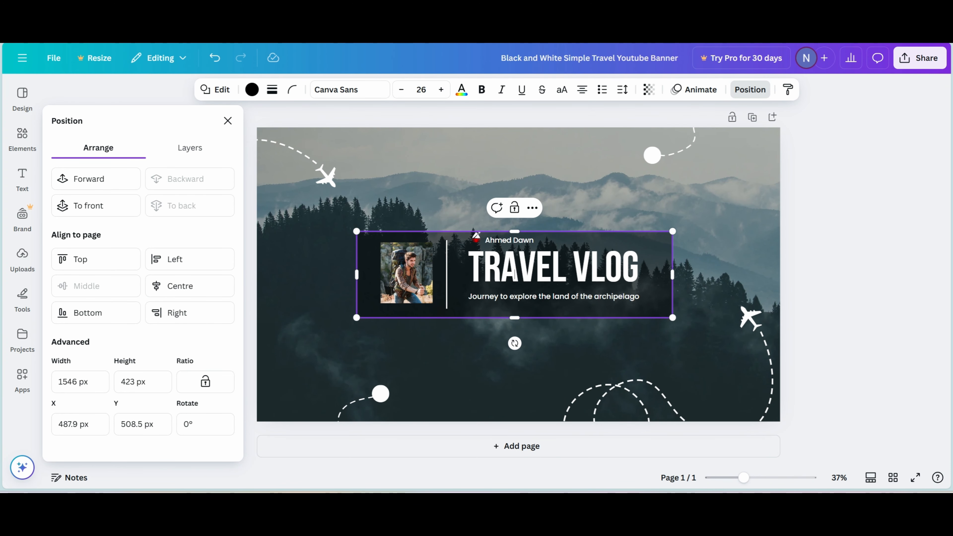
Check the Word notes, then close the Position panel and return to the full banner.
left_click(563, 493)
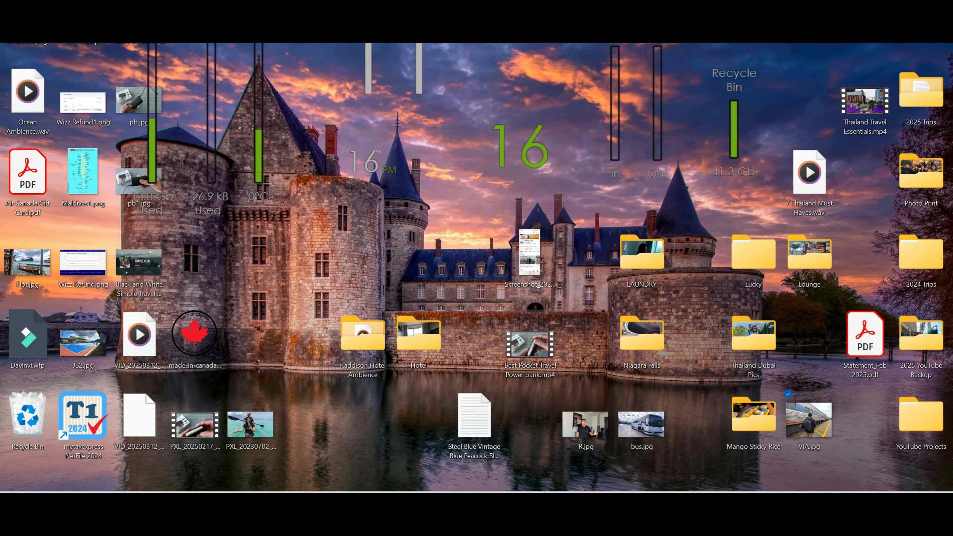
left_click(564, 493)
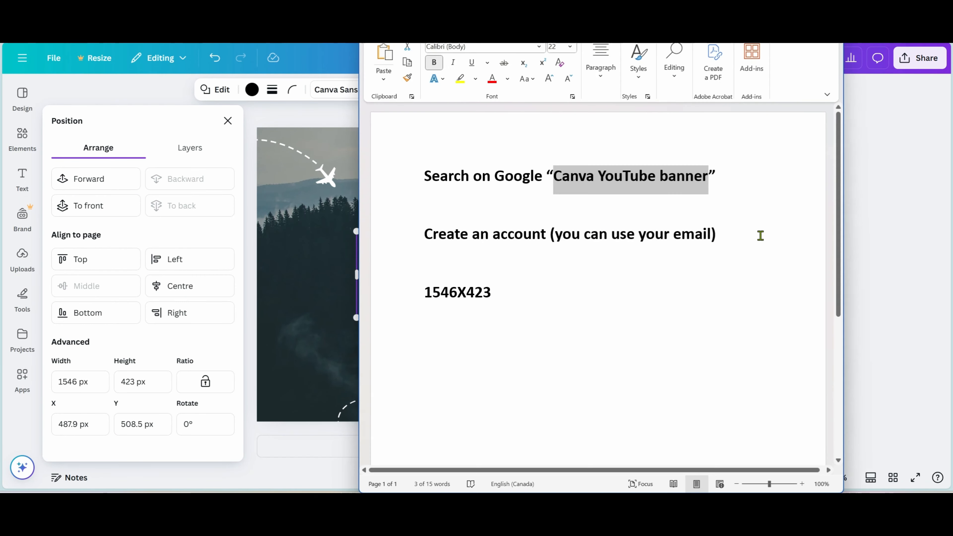
left_click(687, 491)
left_click(909, 130)
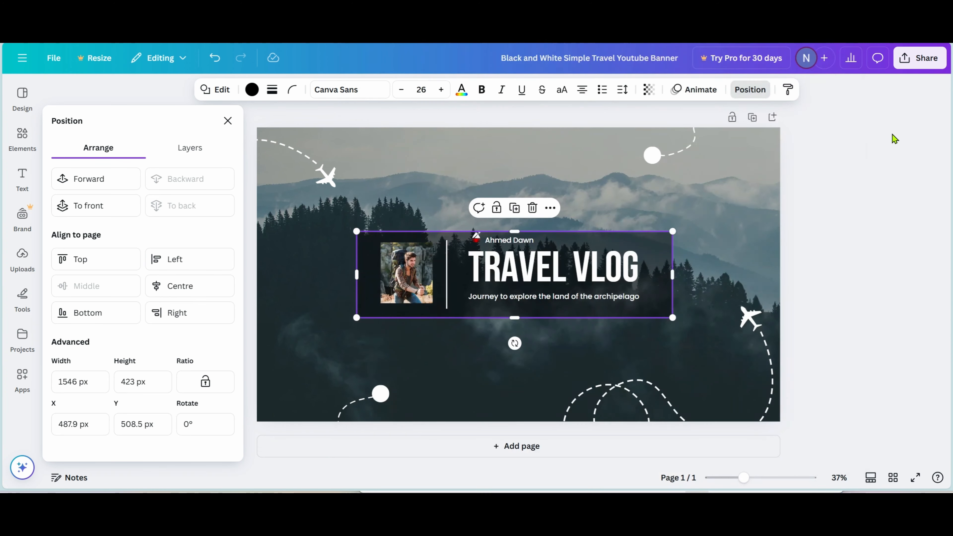
left_click(719, 198)
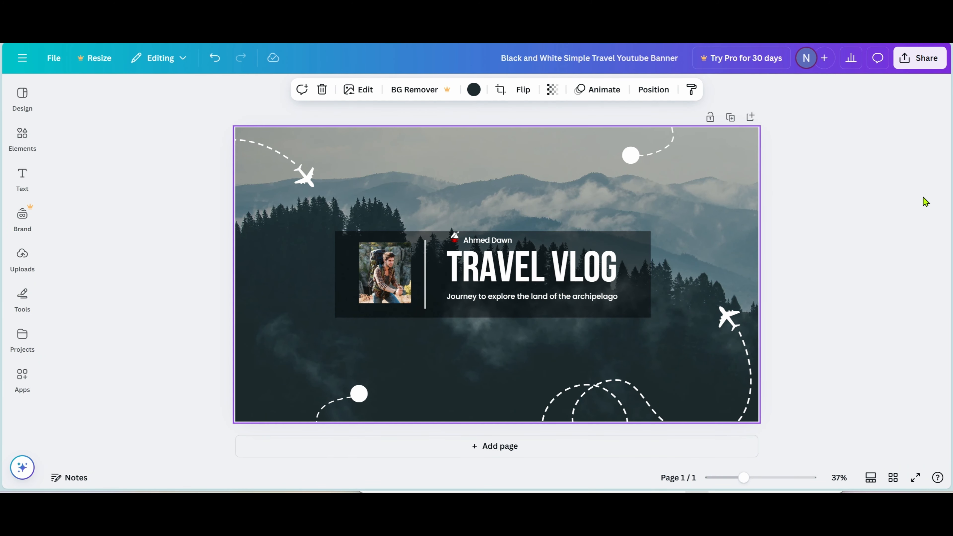
Open your YouTube channel page from the account menu, loading the pasted channel URL.
left_click(876, 198)
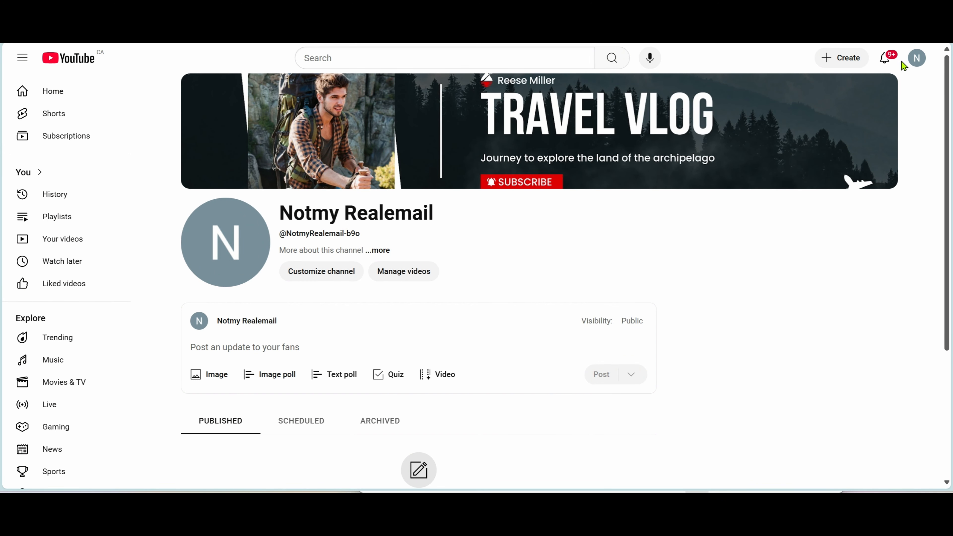
left_click(916, 59)
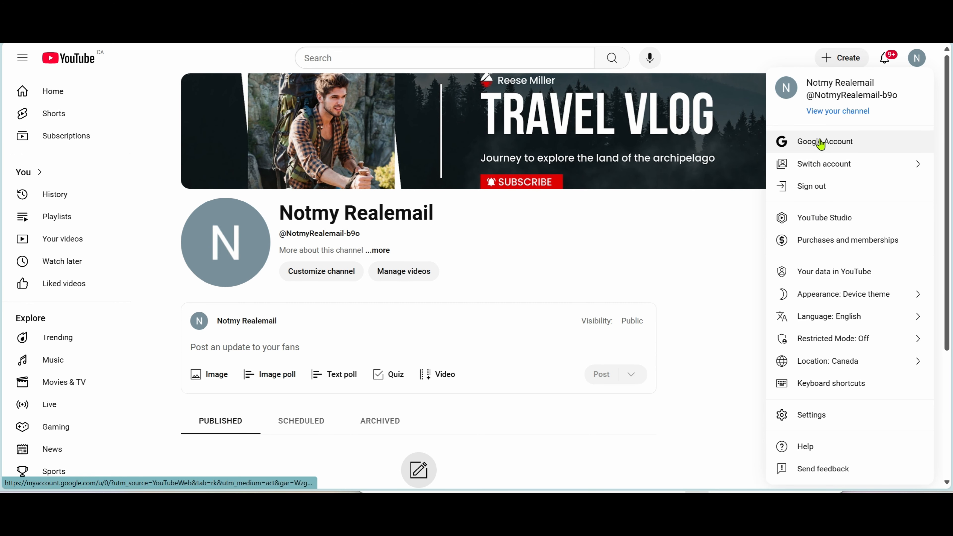
left_click(837, 111)
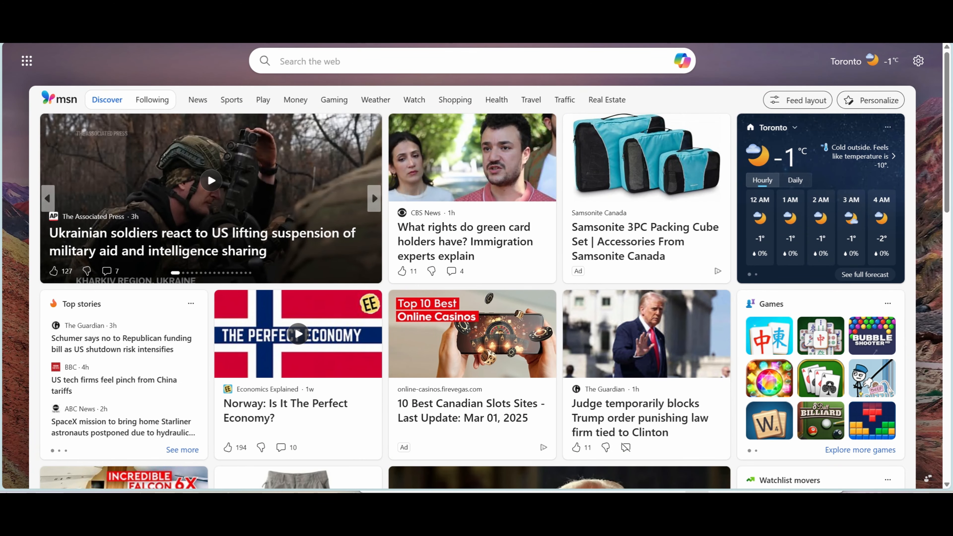
key("ctrl+v")
key("Return")
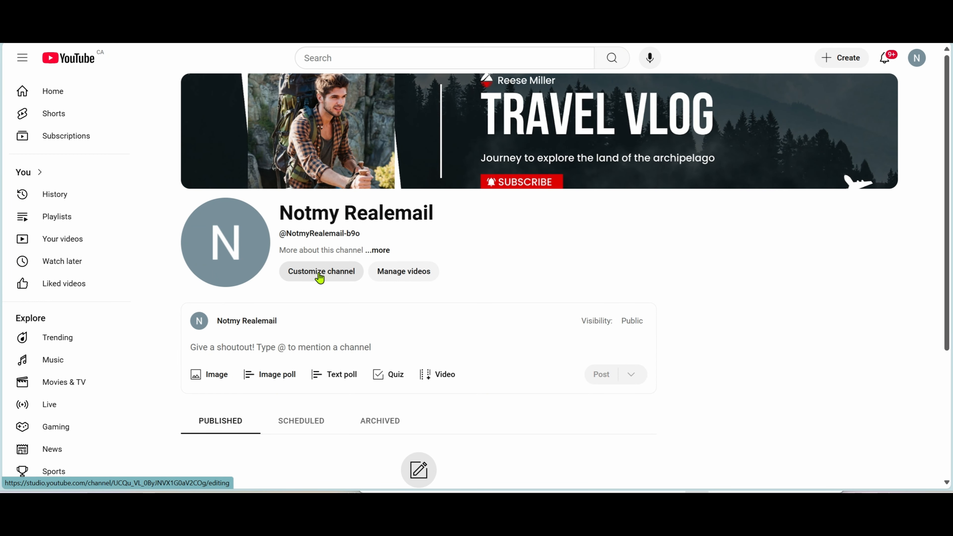
Open Customize channel and the banner image Change picker, then cancel the file dialog.
left_click(320, 277)
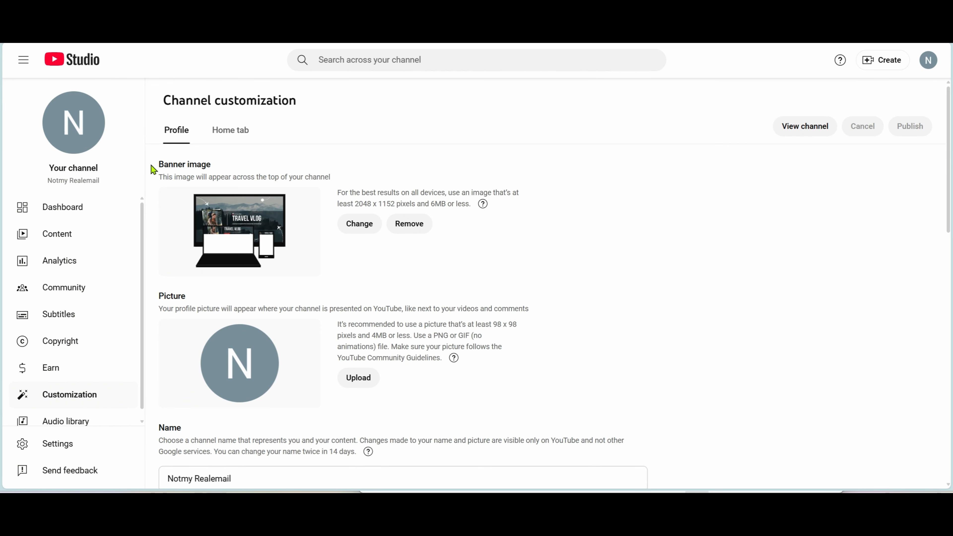
left_click(354, 227)
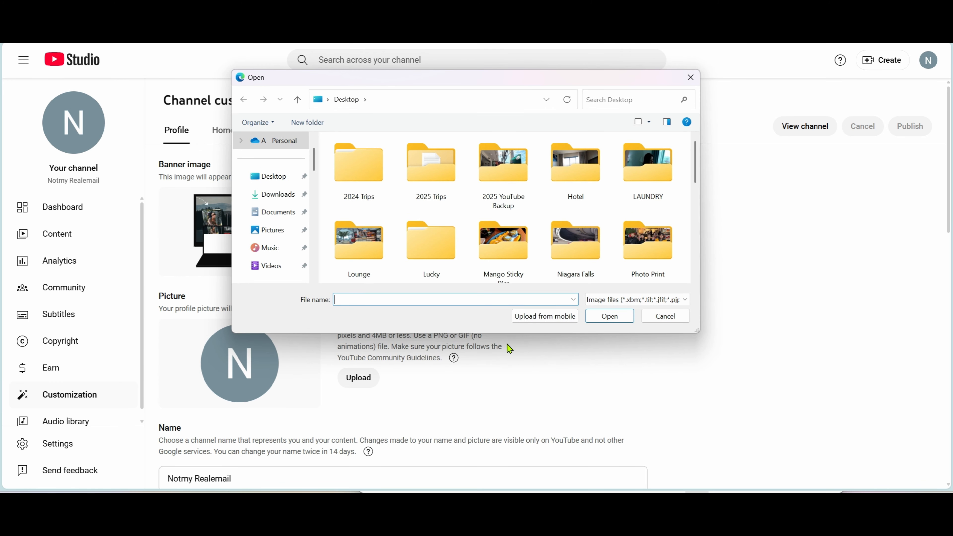
left_click(664, 316)
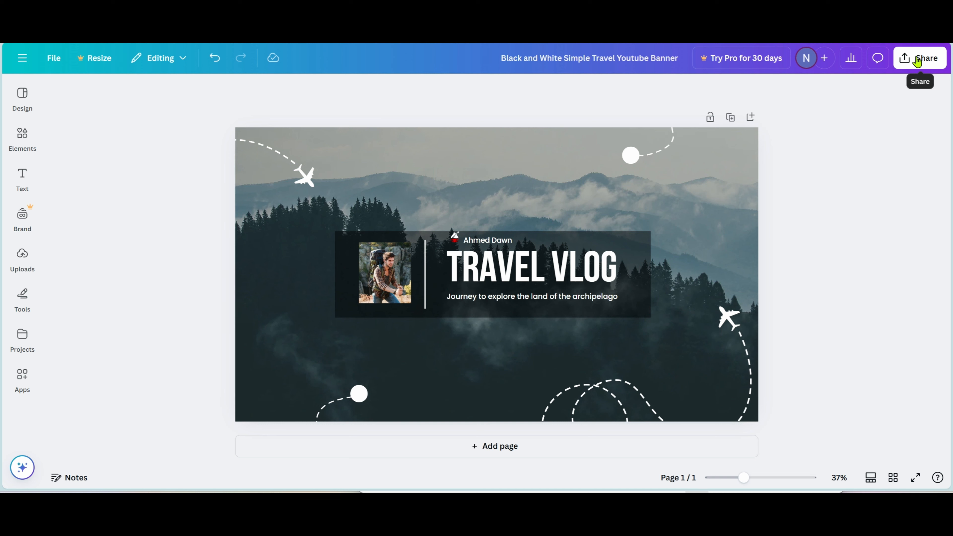
Download the Canva banner as a PNG, then dismiss the download notifications.
left_click(917, 61)
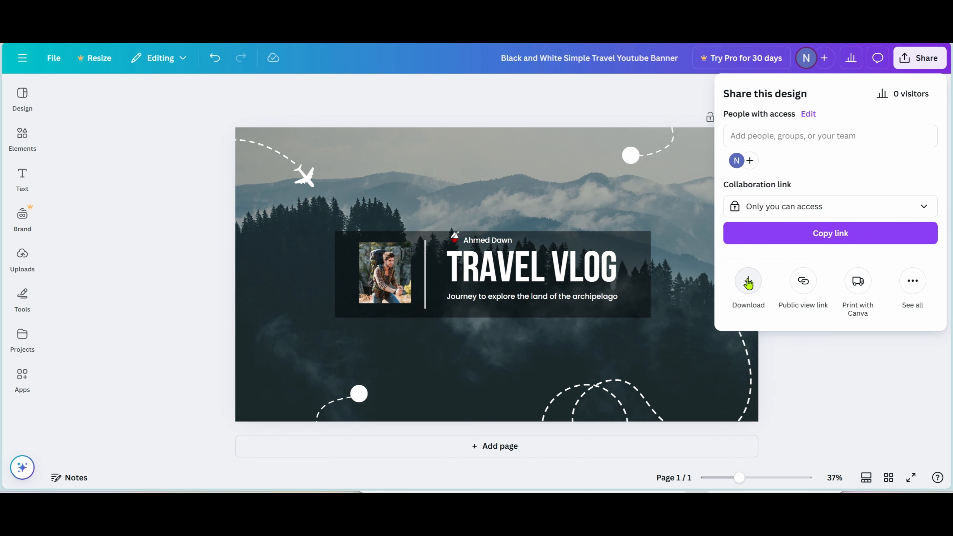
left_click(747, 283)
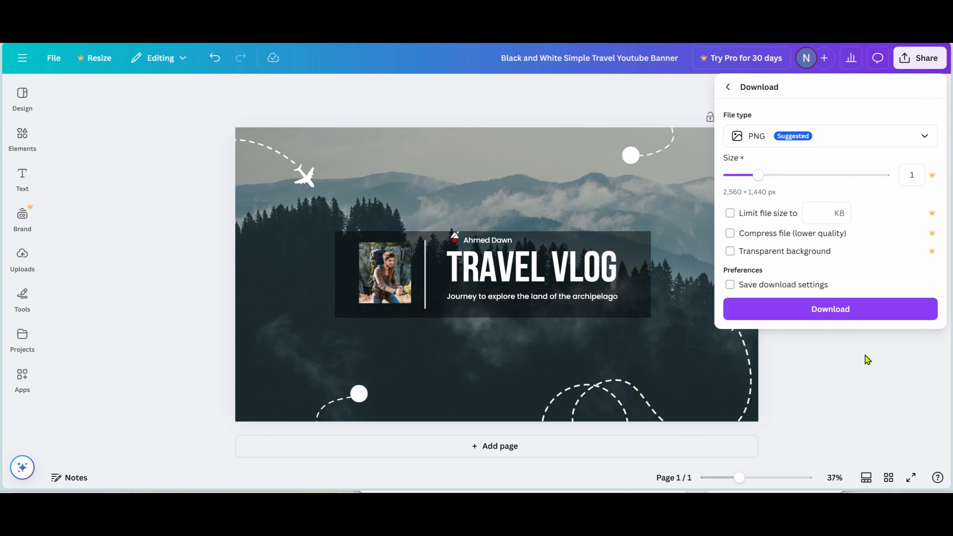
left_click(830, 310)
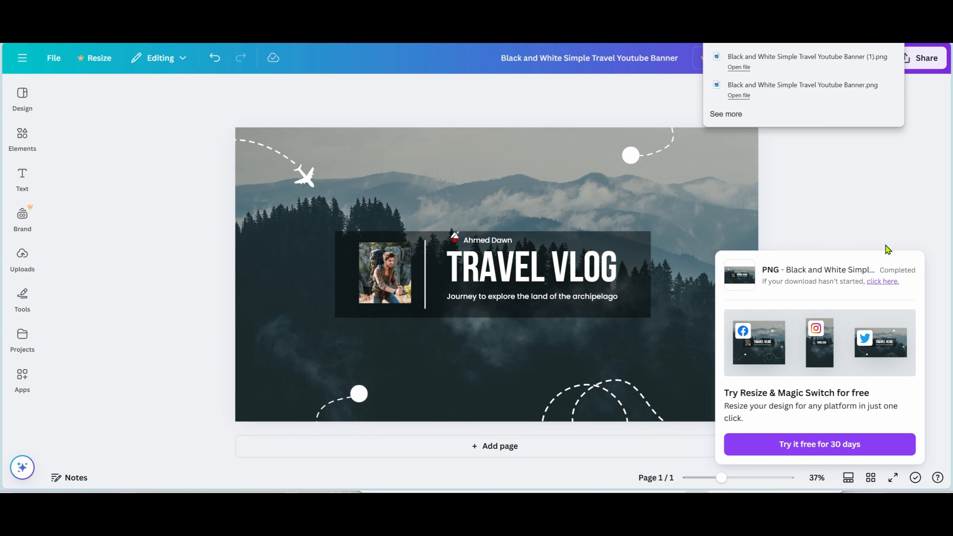
left_click(824, 203)
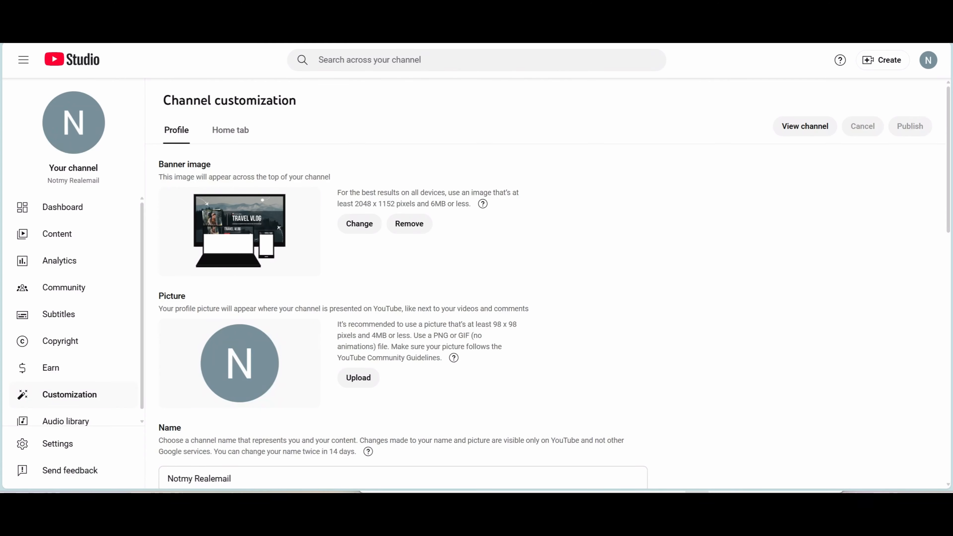
Upload 'Black and White Simple Travel Youtube Banner (1).png' as the new banner image.
left_click(358, 223)
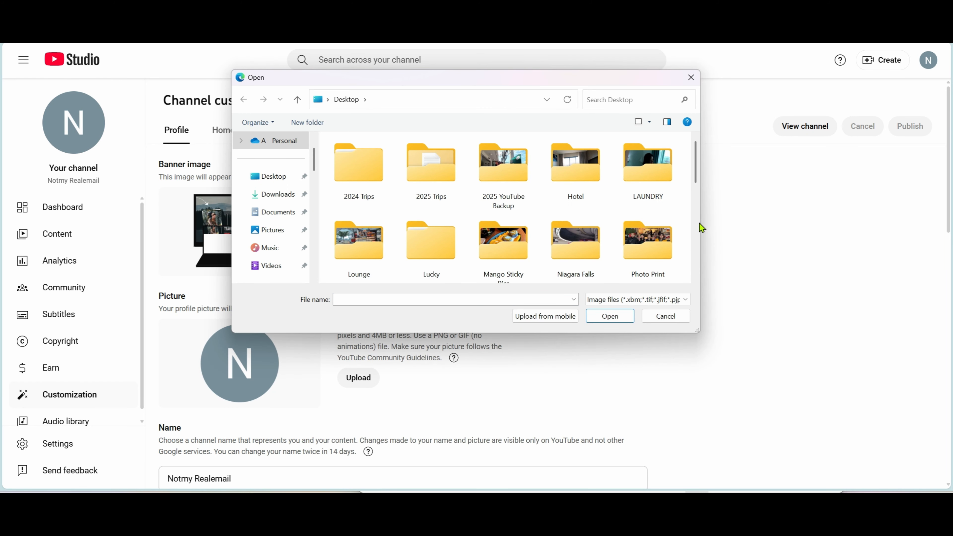
left_click_drag(695, 180, 699, 211)
scroll(699, 211, "down", 1)
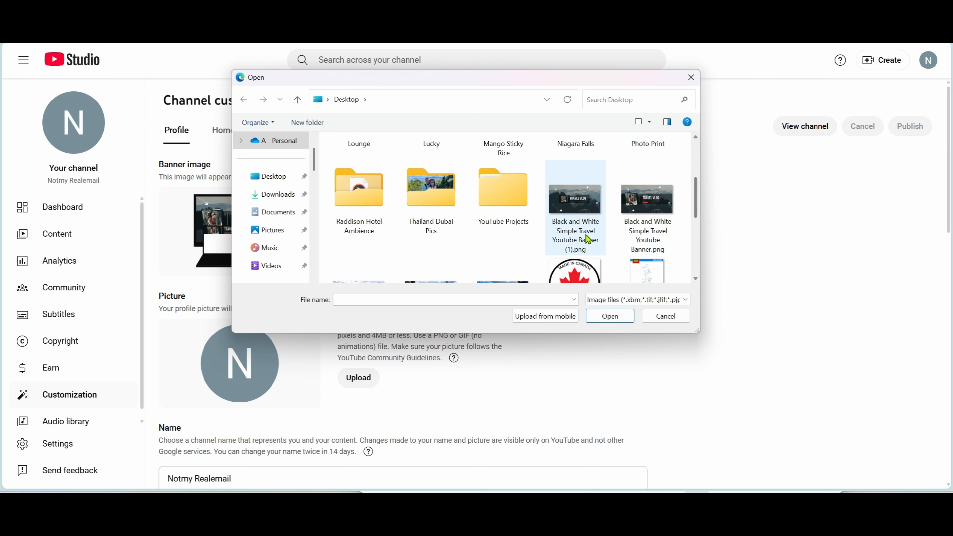
left_click(577, 221)
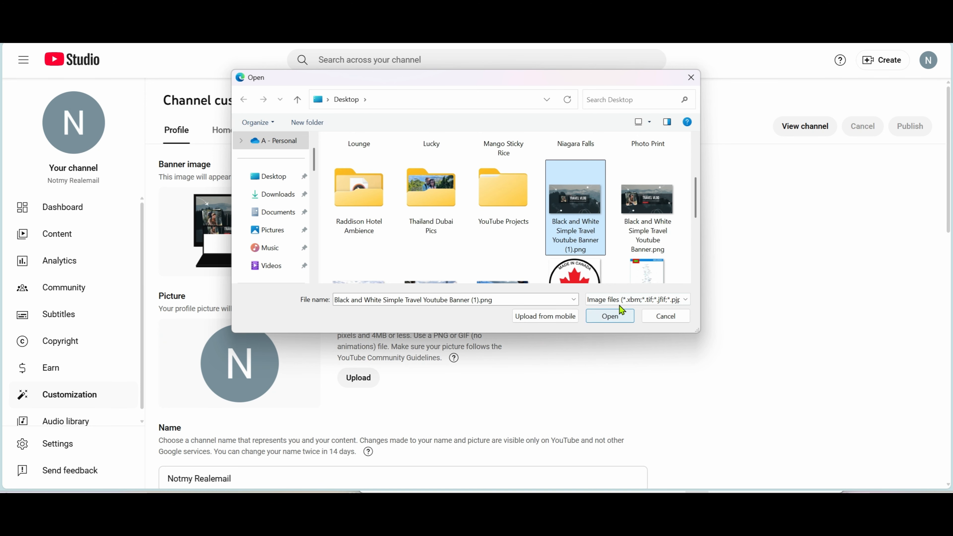
left_click(607, 316)
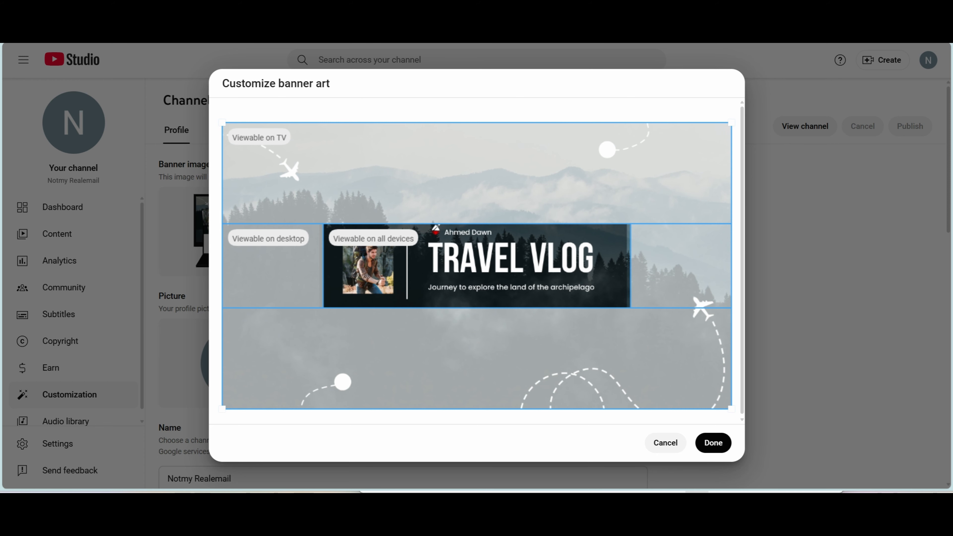
Check the banner size in the Word notes, then publish the new channel banner.
key("alt+Tab")
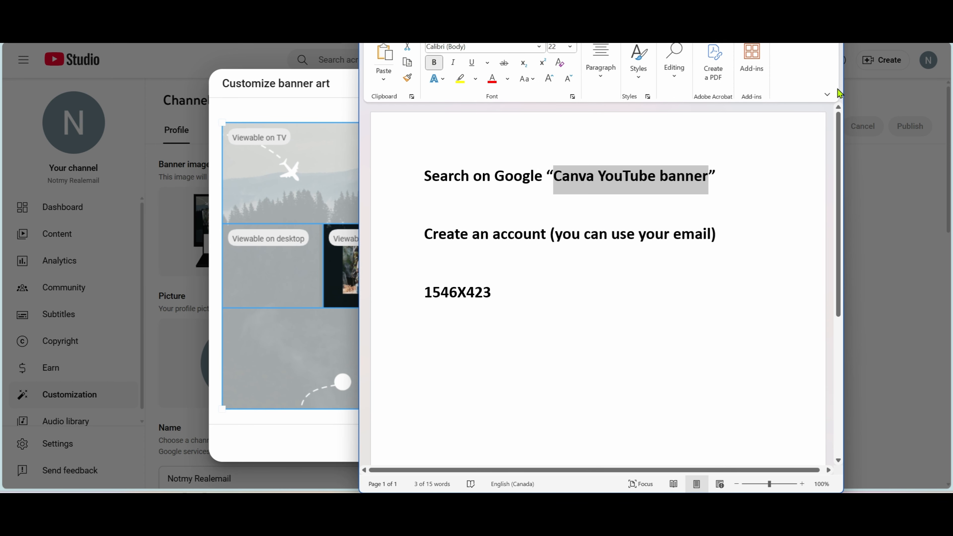
key("alt+Tab")
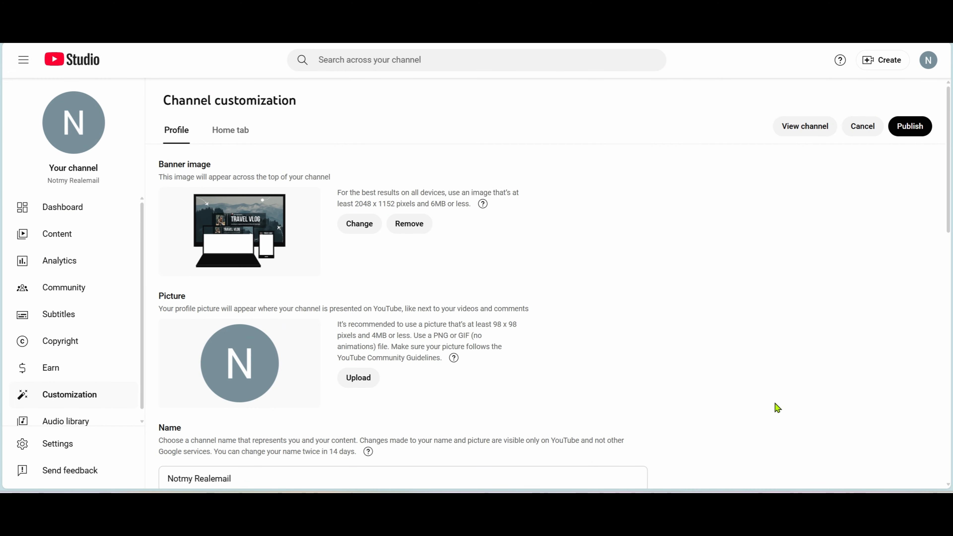
left_click(912, 126)
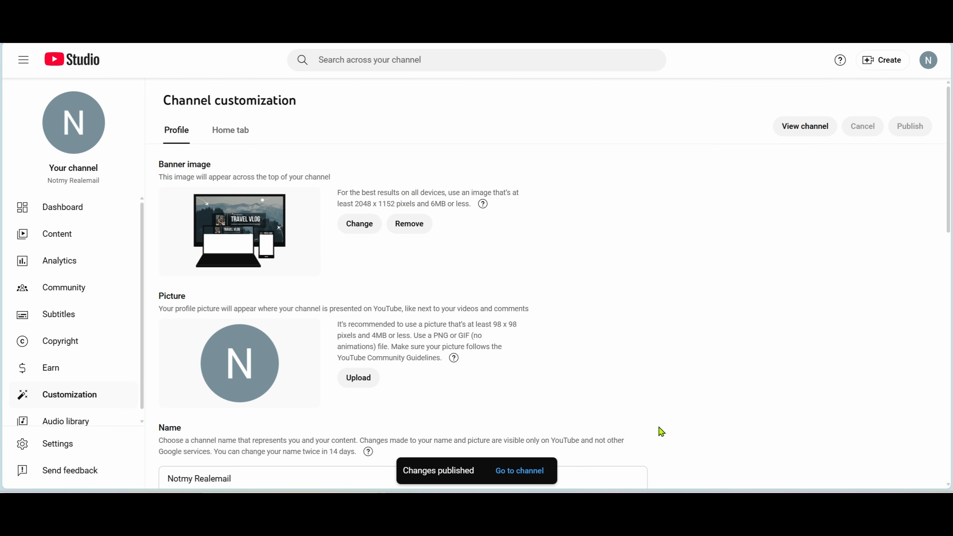
Open the channel to view the new banner and compare it with the original tab.
left_click(519, 471)
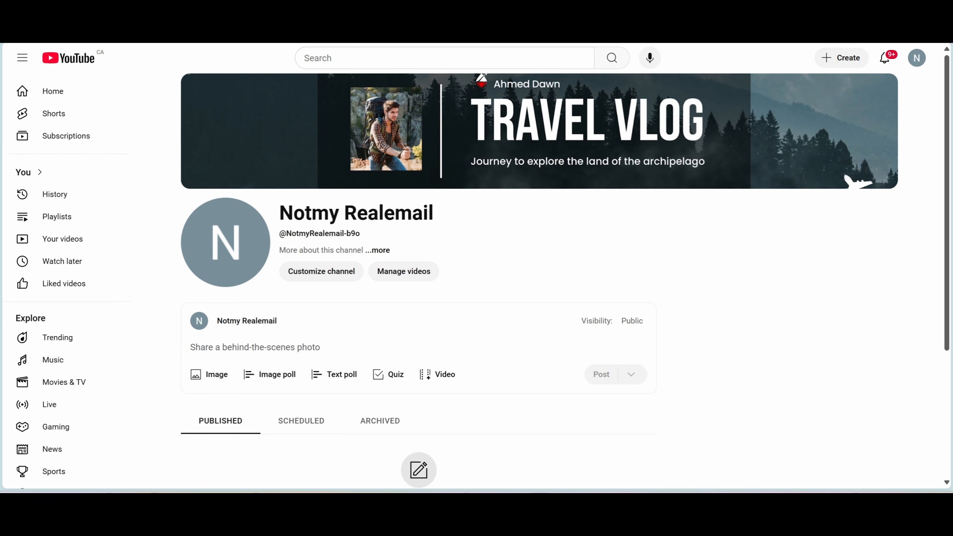
left_click(123, 43)
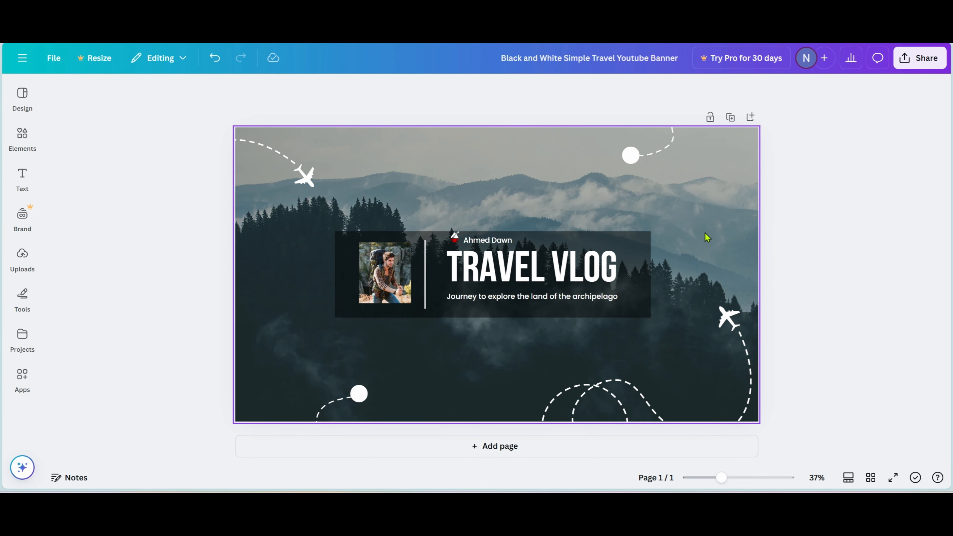
left_click(22, 136)
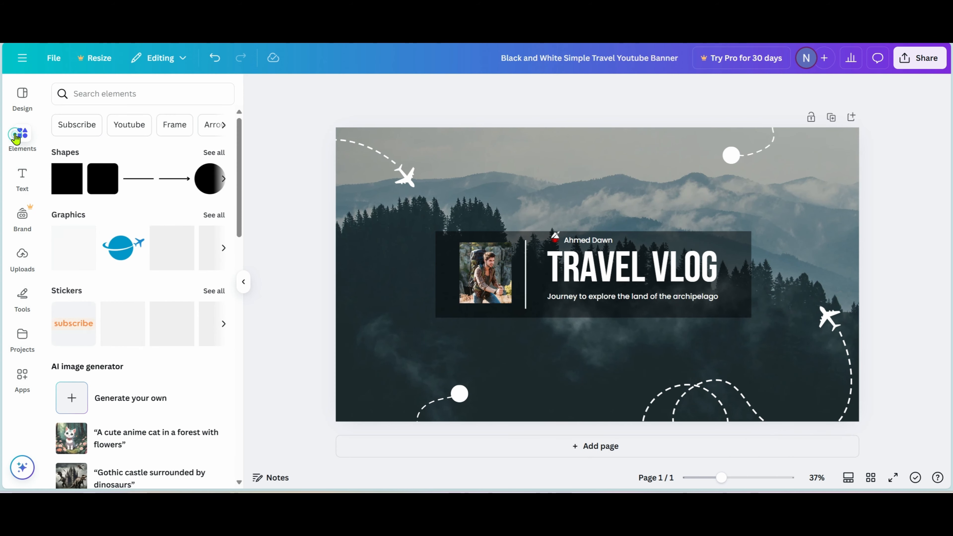
left_click(22, 176)
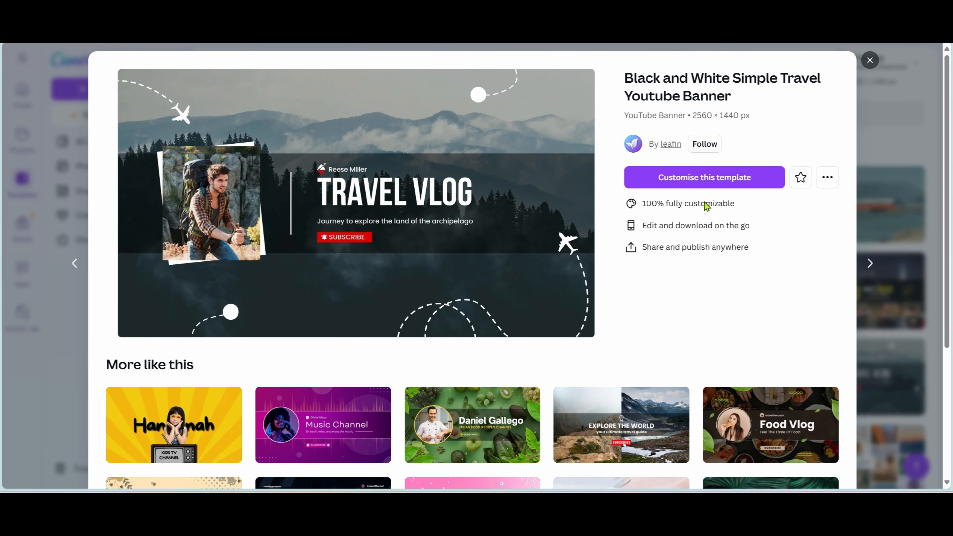
left_click(870, 60)
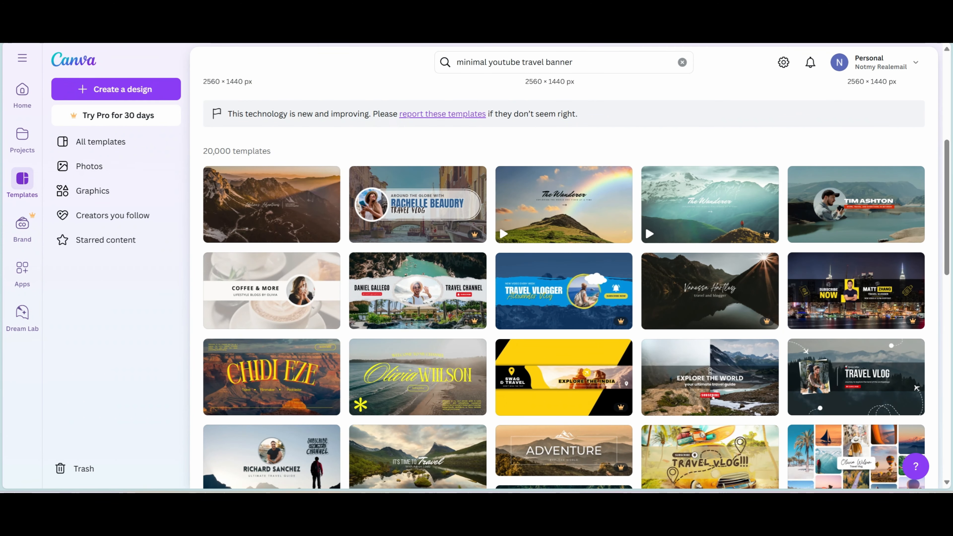
left_click(396, 38)
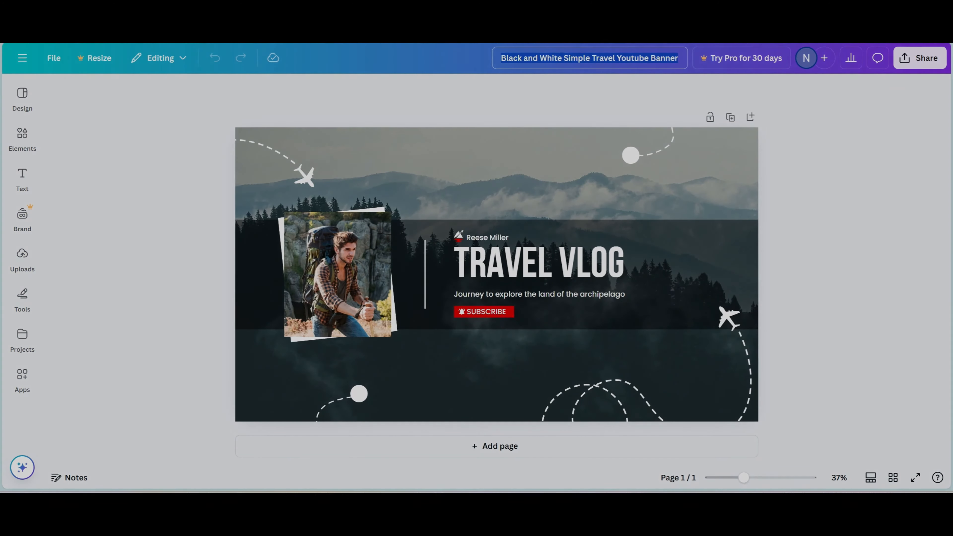